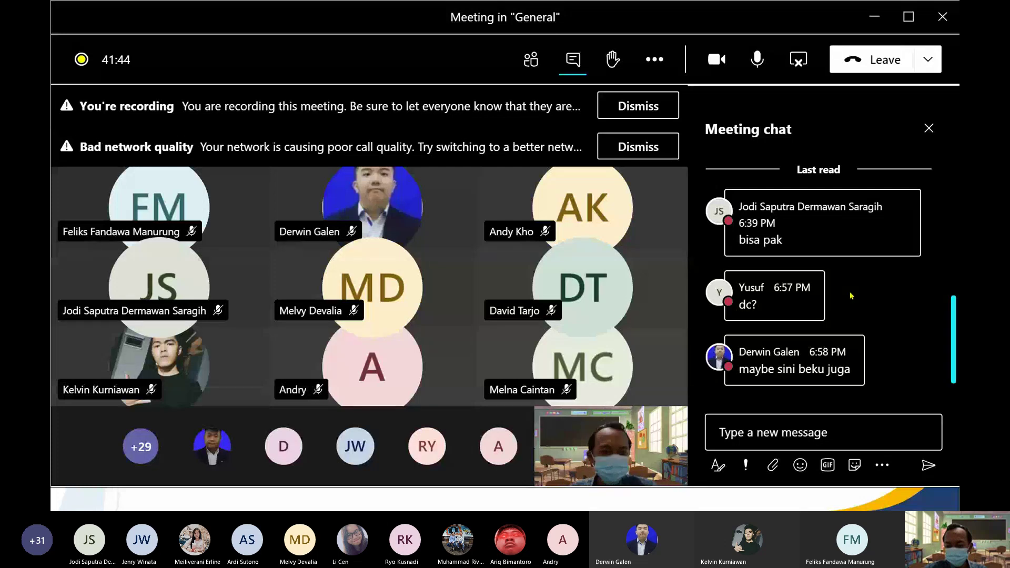
Switch to the attendance workbook in Excel and enter "ok" for meeting 9 in cells M10 and M11
{"action": "left_click", "coordinate": [908, 16]}
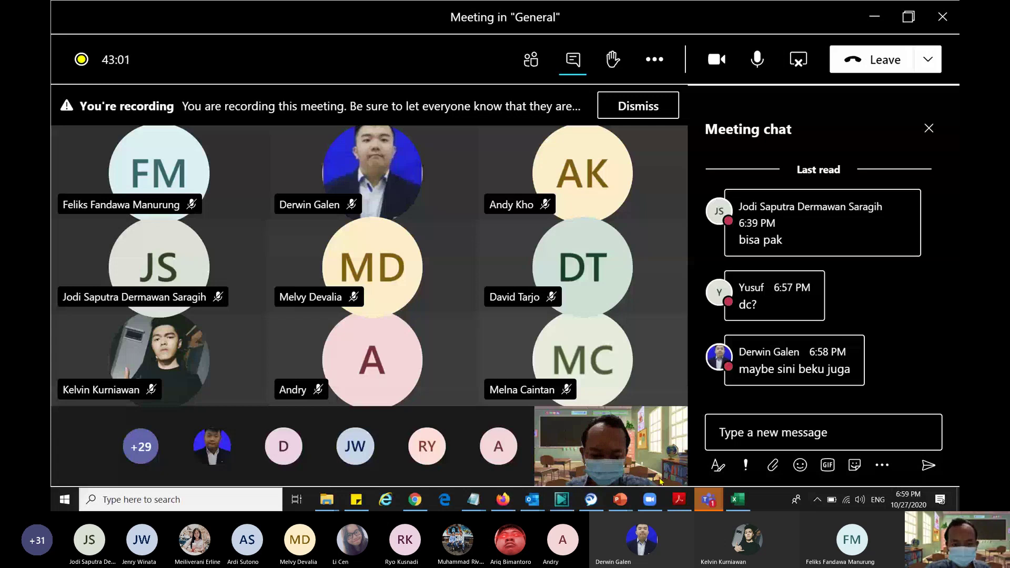
{"action": "left_click", "coordinate": [738, 499]}
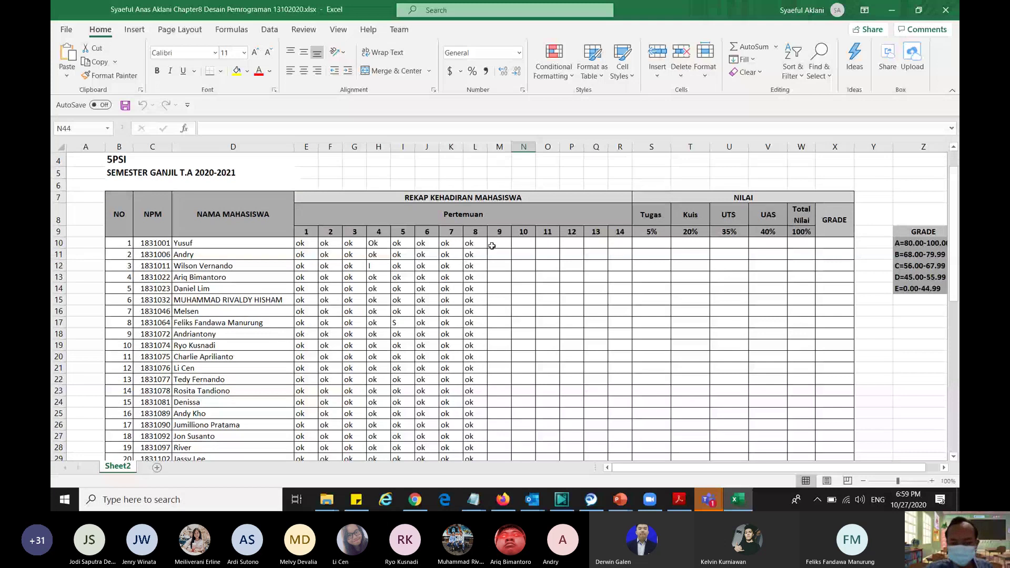
{"action": "left_click", "coordinate": [500, 247]}
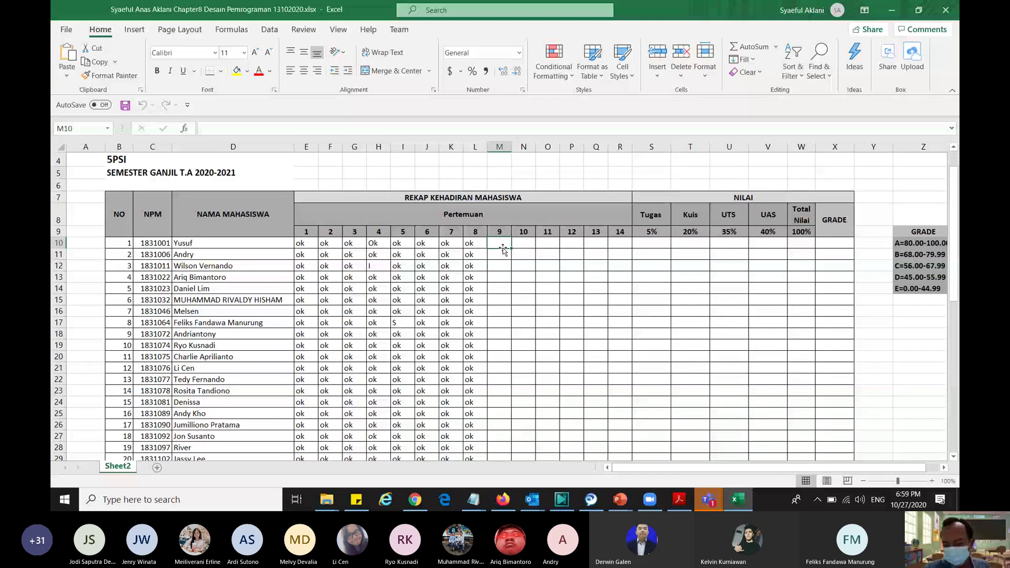
{"action": "type", "text": "ok"}
{"action": "key", "text": "Return"}
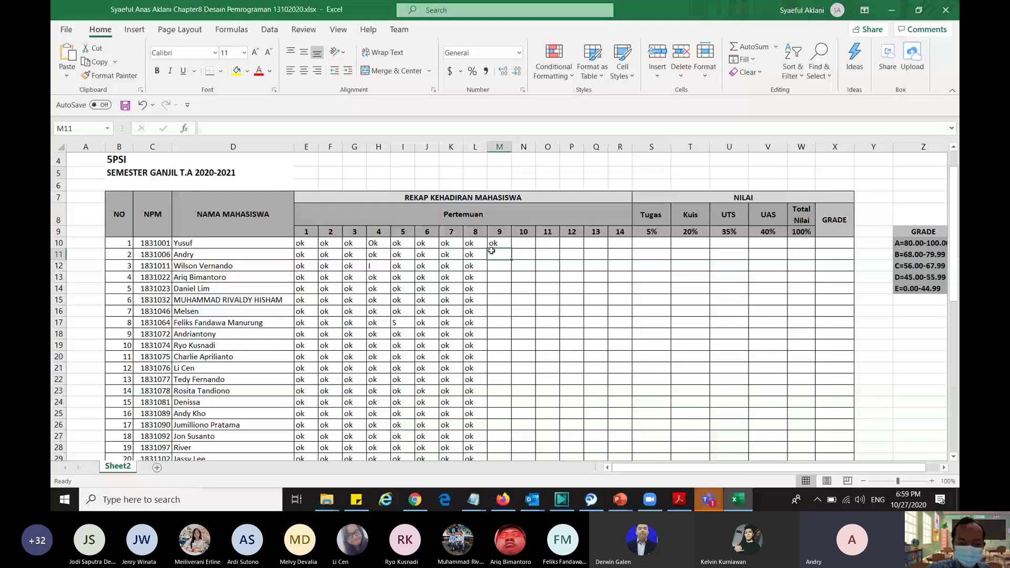
{"action": "type", "text": "ok"}
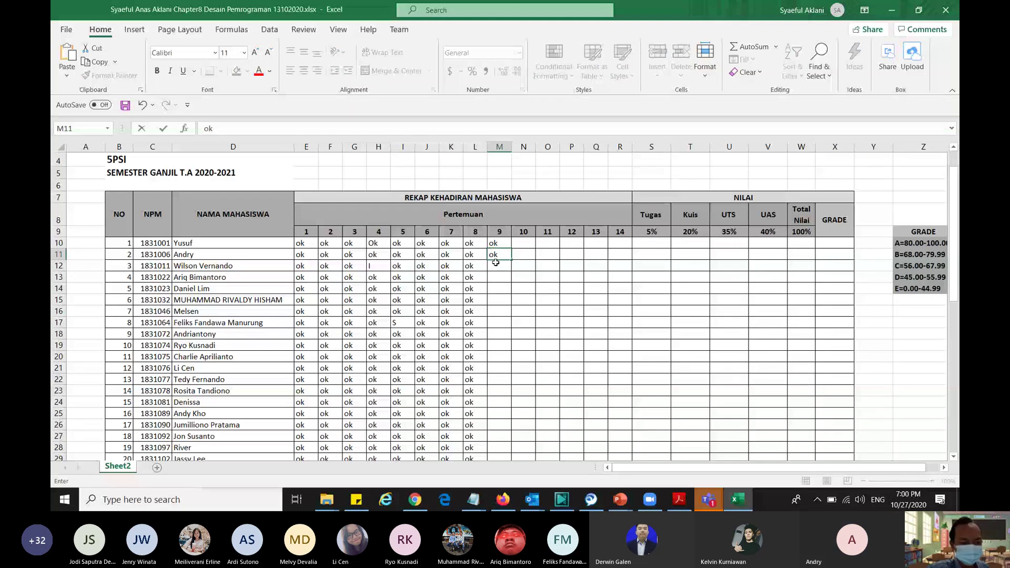
Mark meeting 9 attendance as "ok" for students 3 to 6 in cells M12 to M15
{"action": "left_click", "coordinate": [496, 263]}
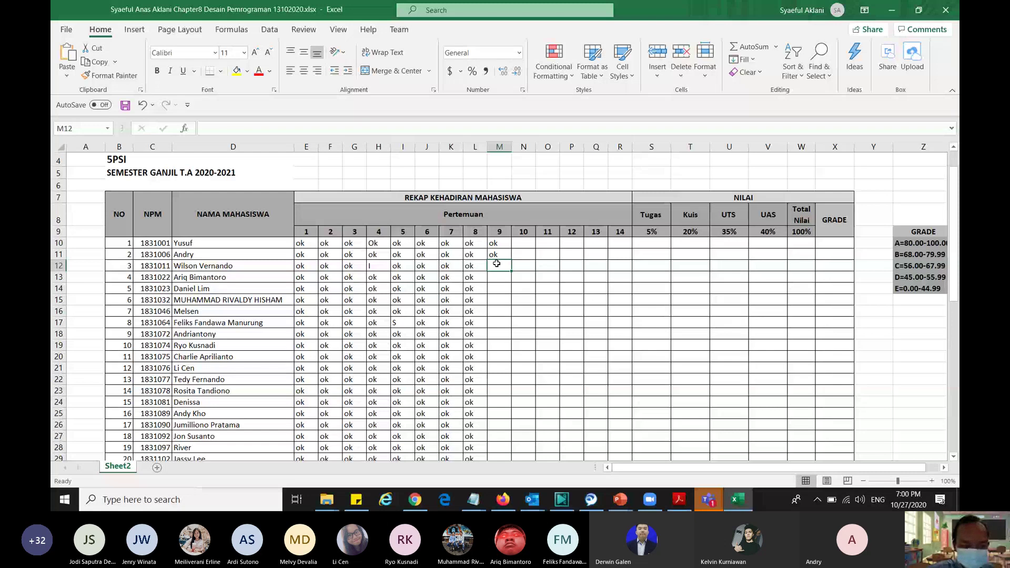
{"action": "type", "text": "ok"}
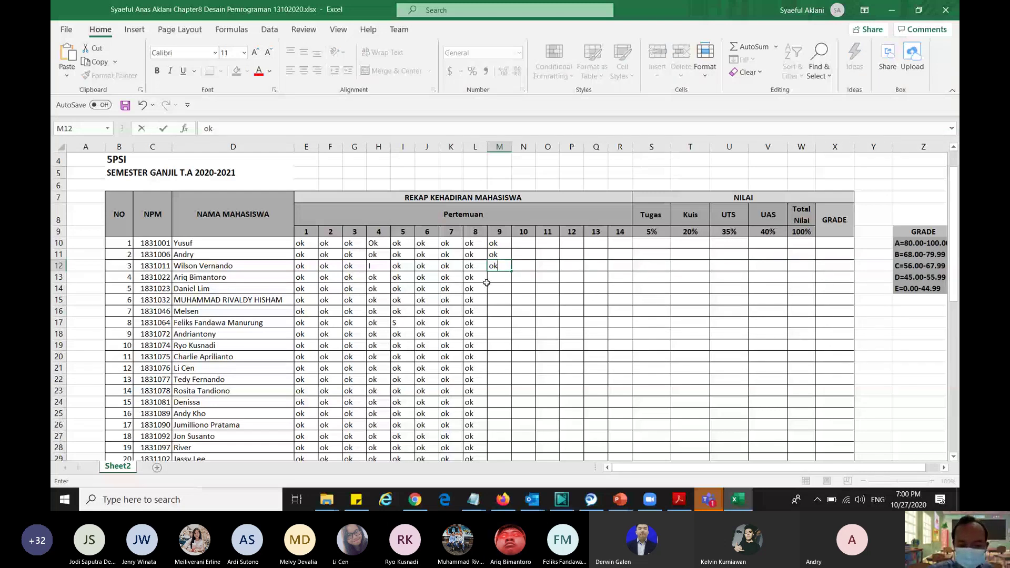
{"action": "left_click", "coordinate": [496, 280]}
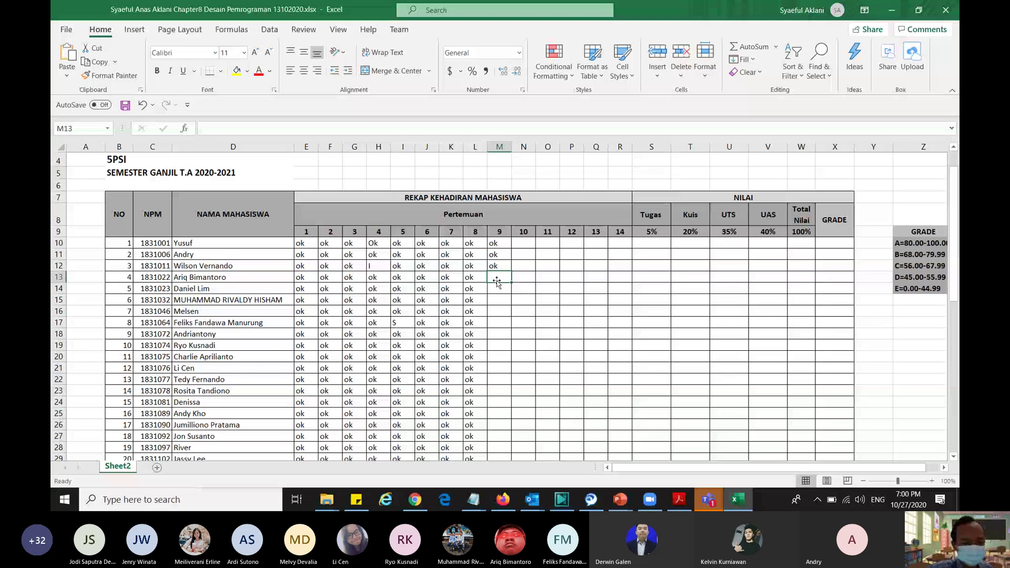
{"action": "type", "text": "ok"}
{"action": "left_click", "coordinate": [495, 291]}
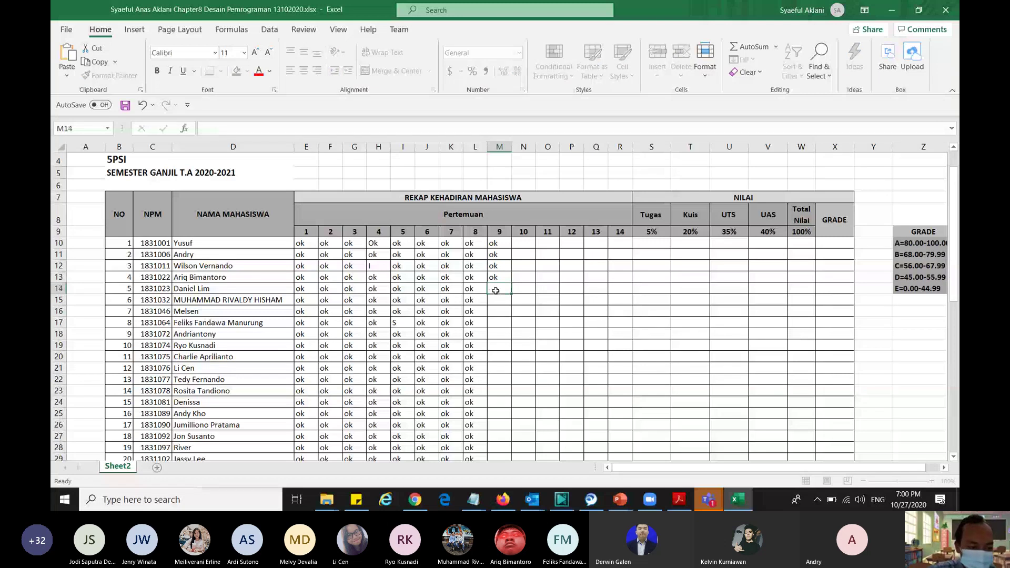
{"action": "type", "text": "ok"}
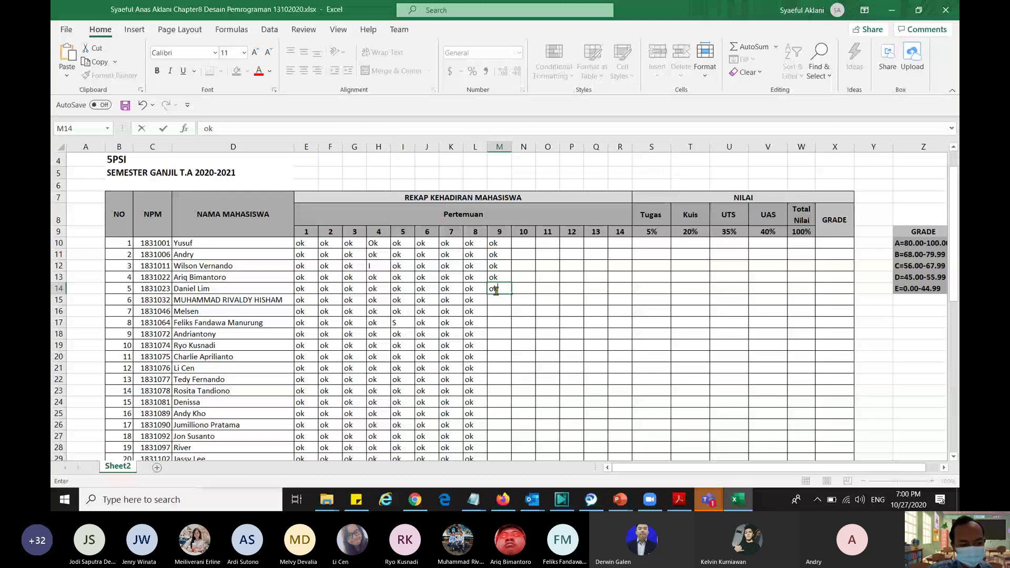
{"action": "left_click", "coordinate": [498, 298]}
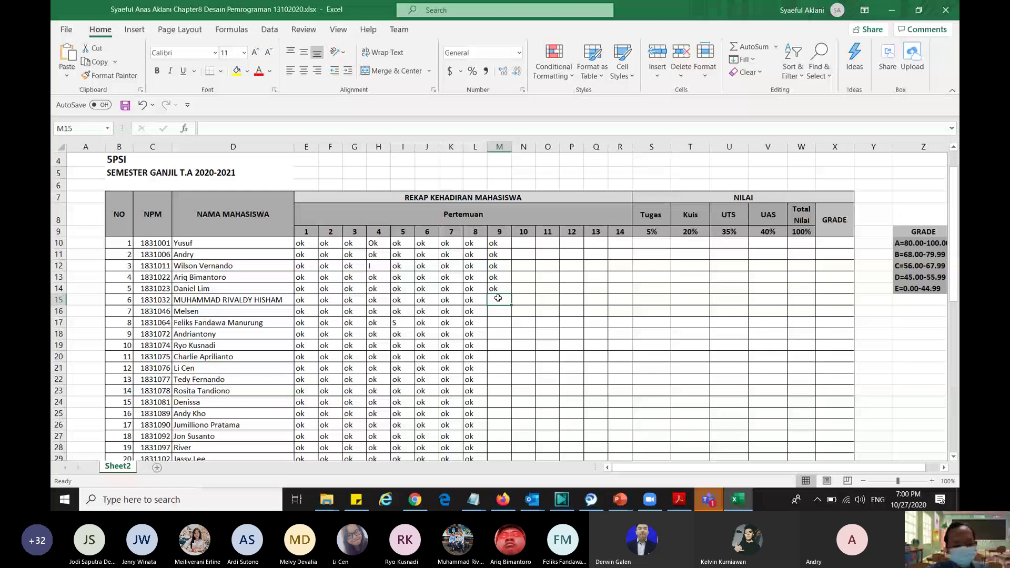
{"action": "type", "text": "ok"}
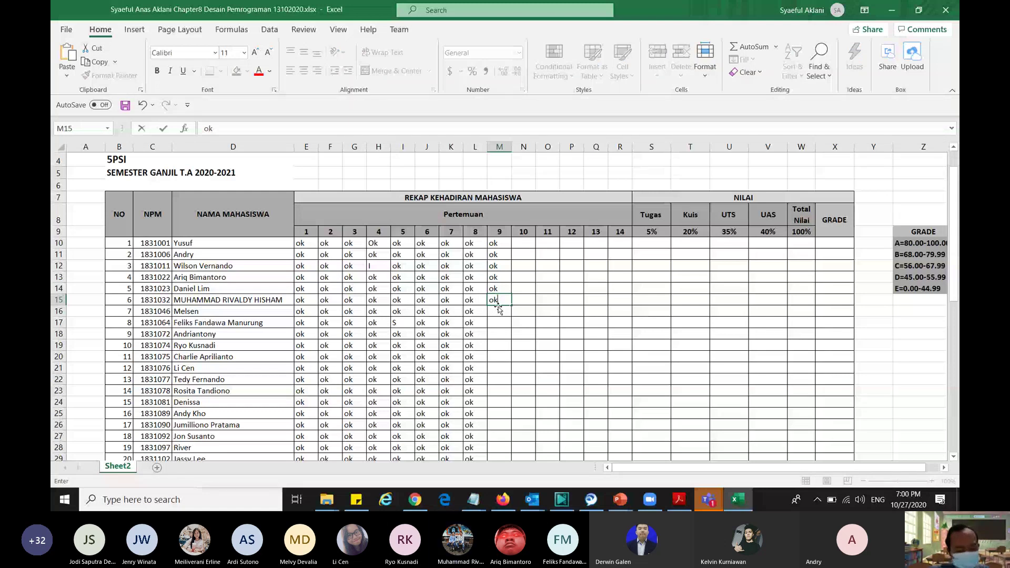
{"action": "left_click", "coordinate": [504, 301]}
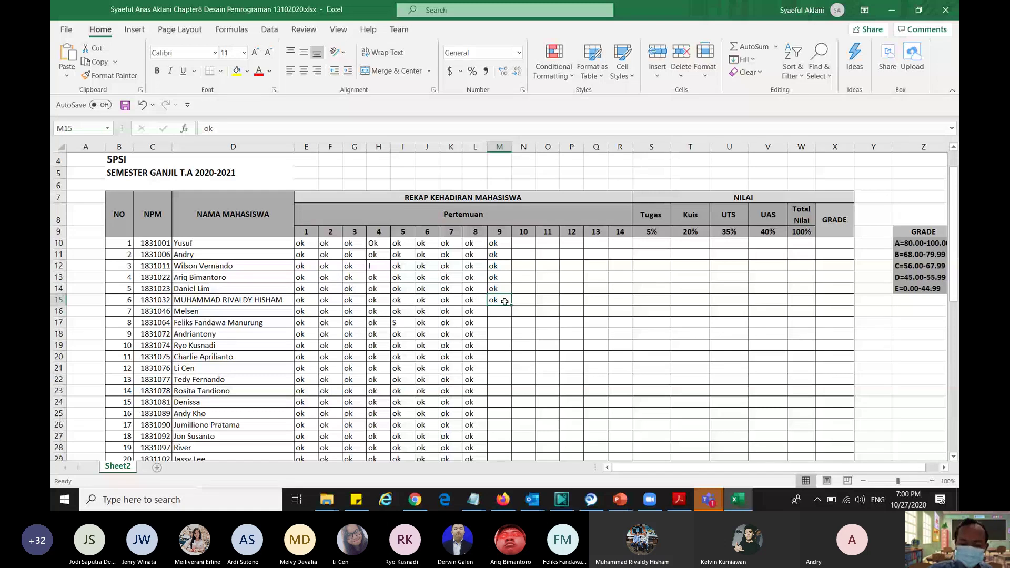
Enter "ok" under meeting 9 for students 7 to 9 in cells M16 to M18
{"action": "left_click", "coordinate": [498, 310]}
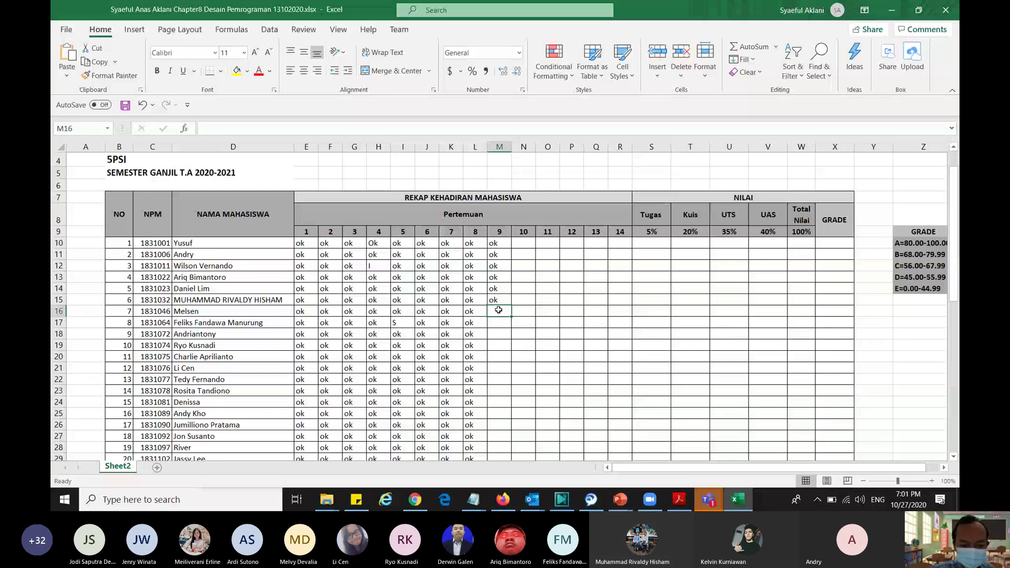
{"action": "type", "text": "ok"}
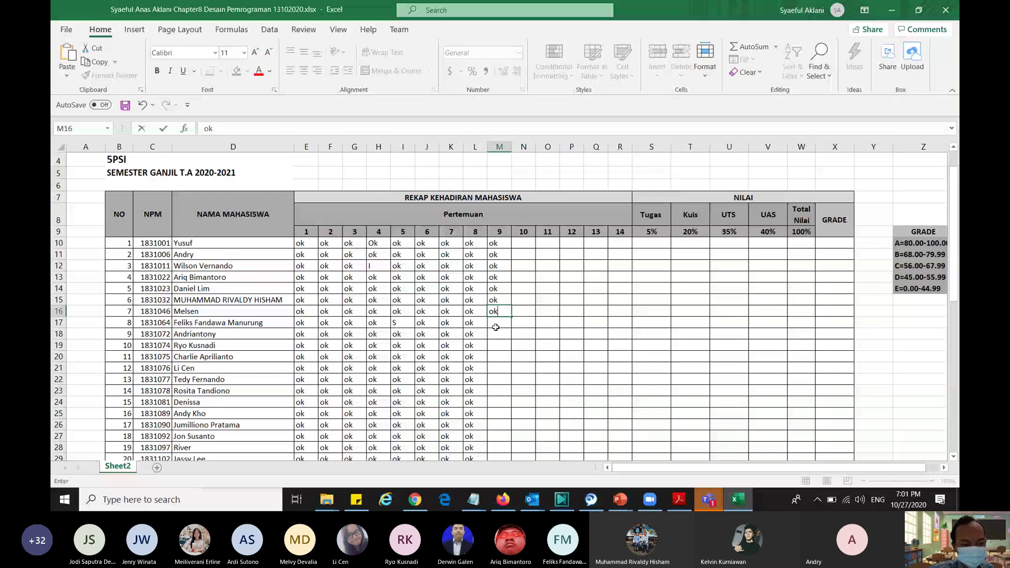
{"action": "left_click", "coordinate": [496, 325]}
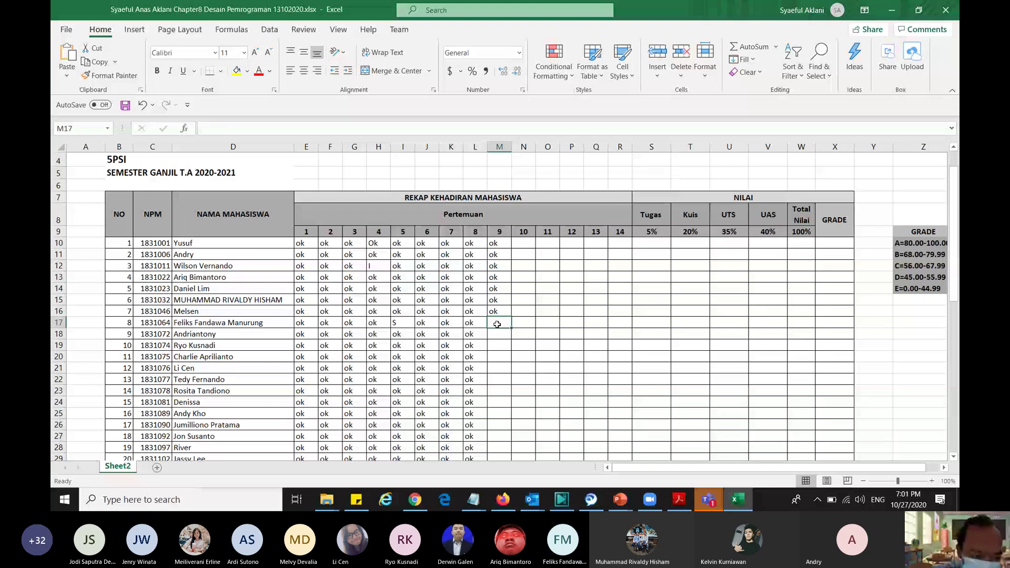
{"action": "type", "text": "ok"}
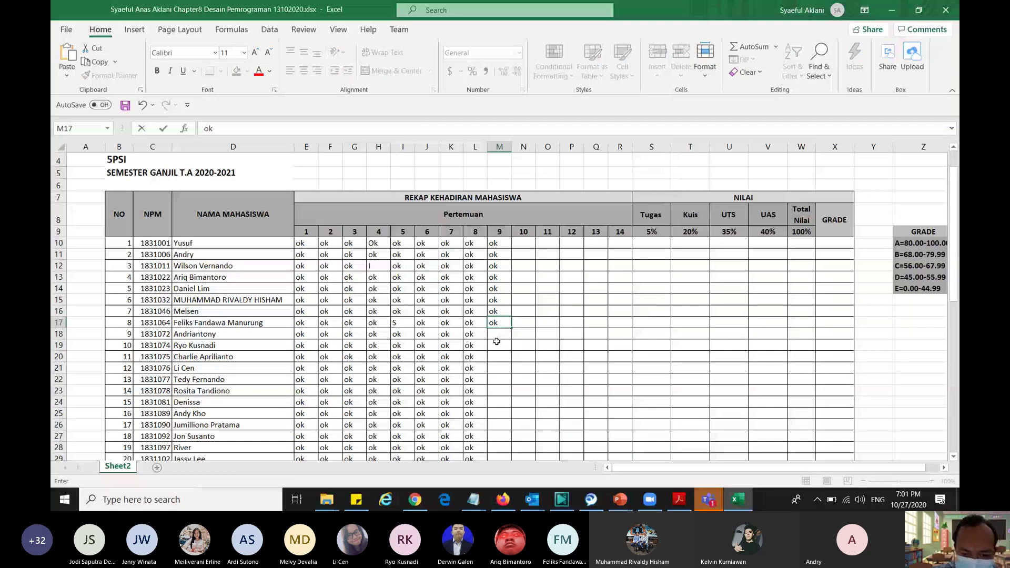
{"action": "key", "text": "Return"}
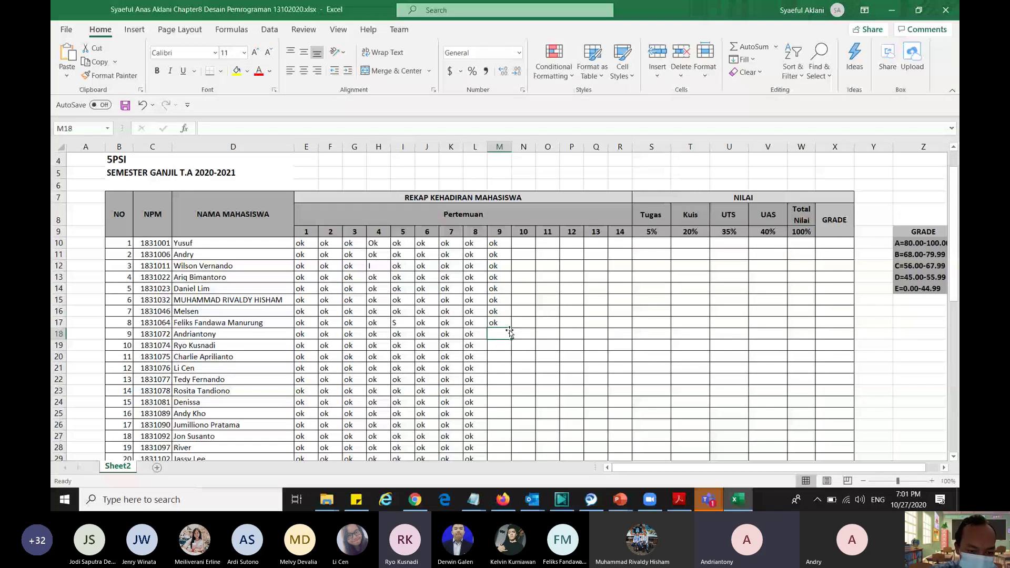
{"action": "type", "text": "ok"}
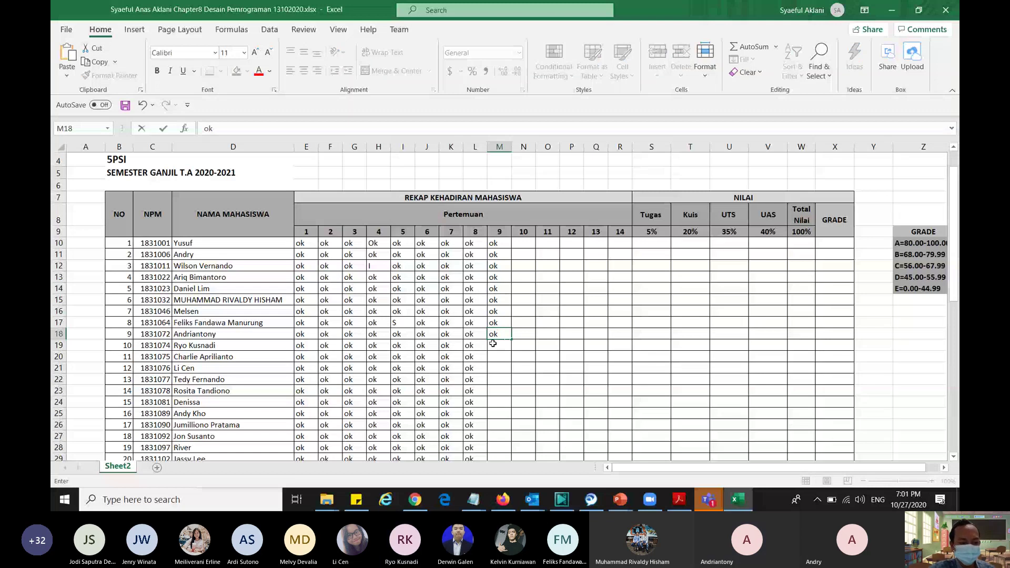
Fill in "ok" for meeting 9 for students 10 to 12 in cells M19 to M21
{"action": "left_click", "coordinate": [493, 344]}
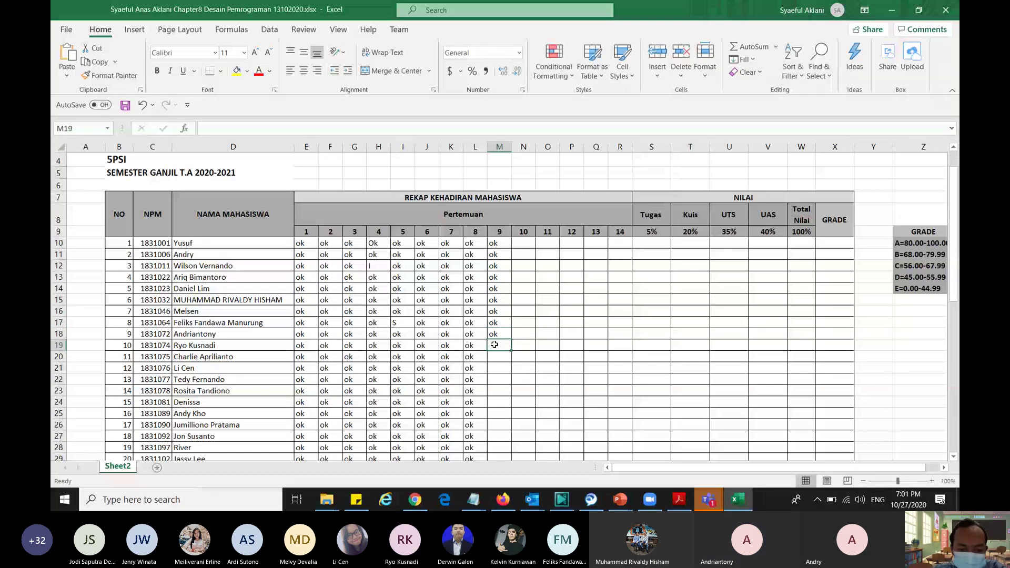
{"action": "type", "text": "ok"}
{"action": "left_click", "coordinate": [497, 359]}
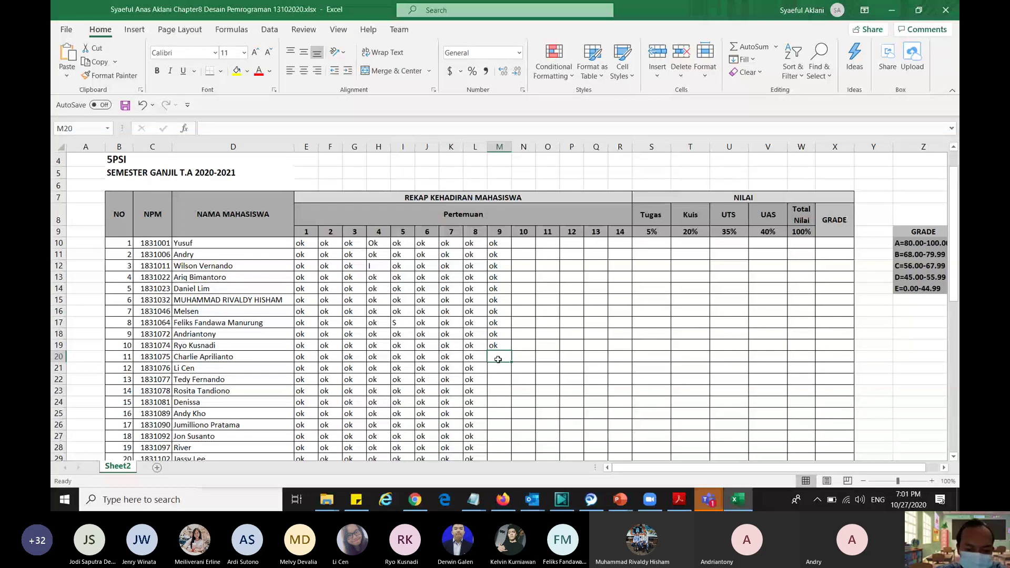
{"action": "type", "text": "ok"}
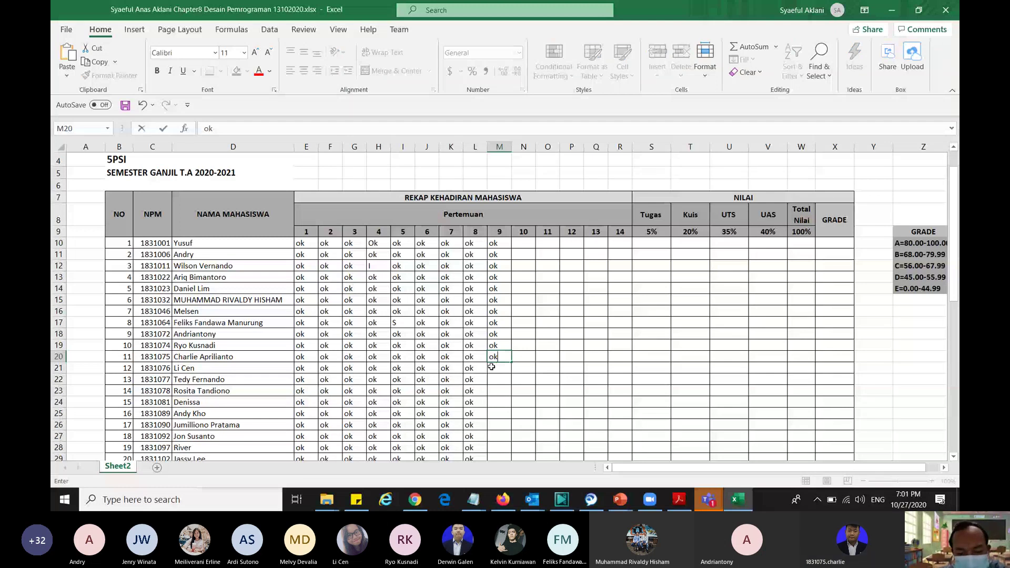
{"action": "left_click", "coordinate": [495, 370]}
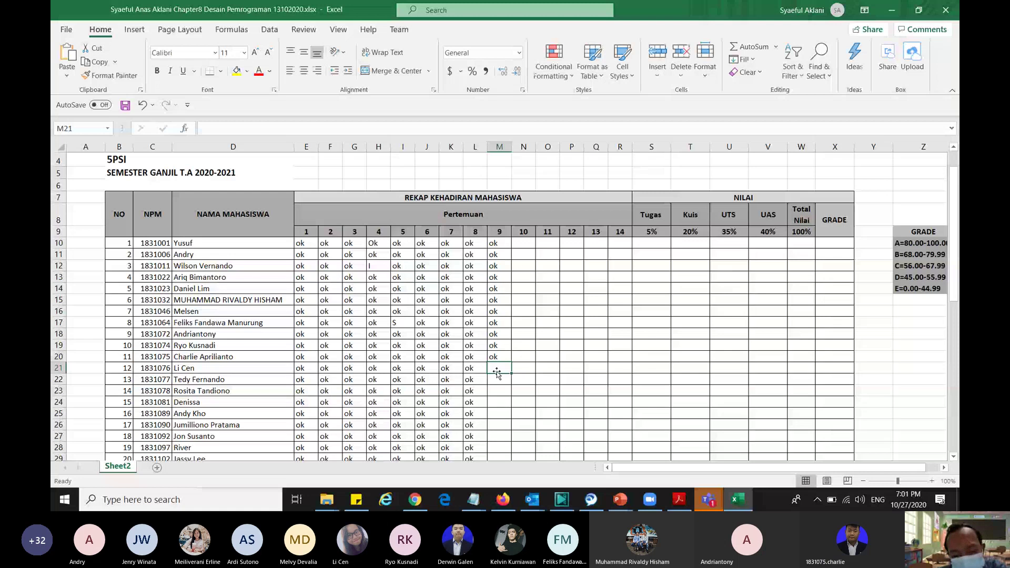
{"action": "type", "text": "ok"}
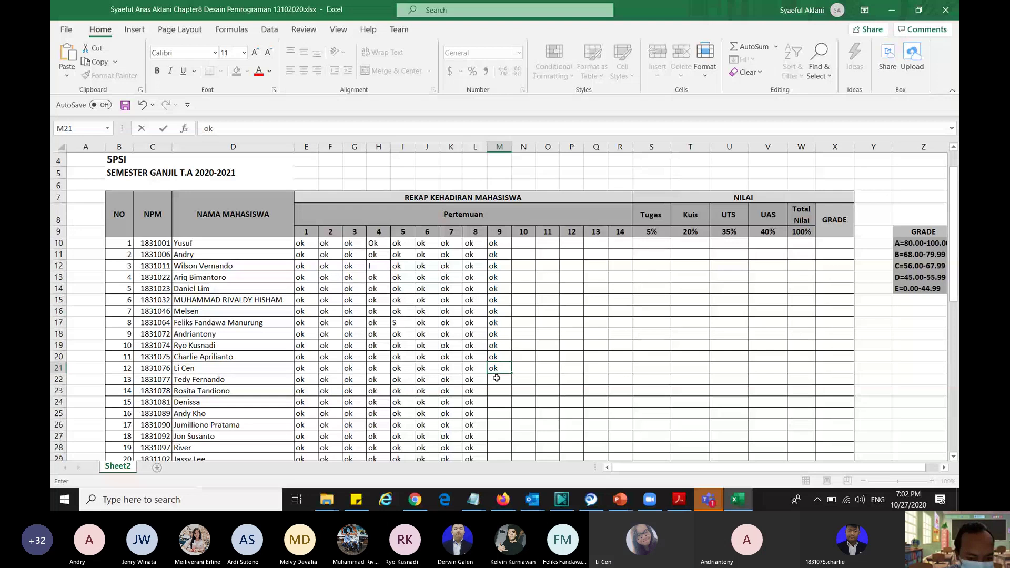
Record "ok" as meeting 9 attendance for students 13 to 15 in cells M22 to M24
{"action": "key", "text": "Return"}
{"action": "type", "text": "ok"}
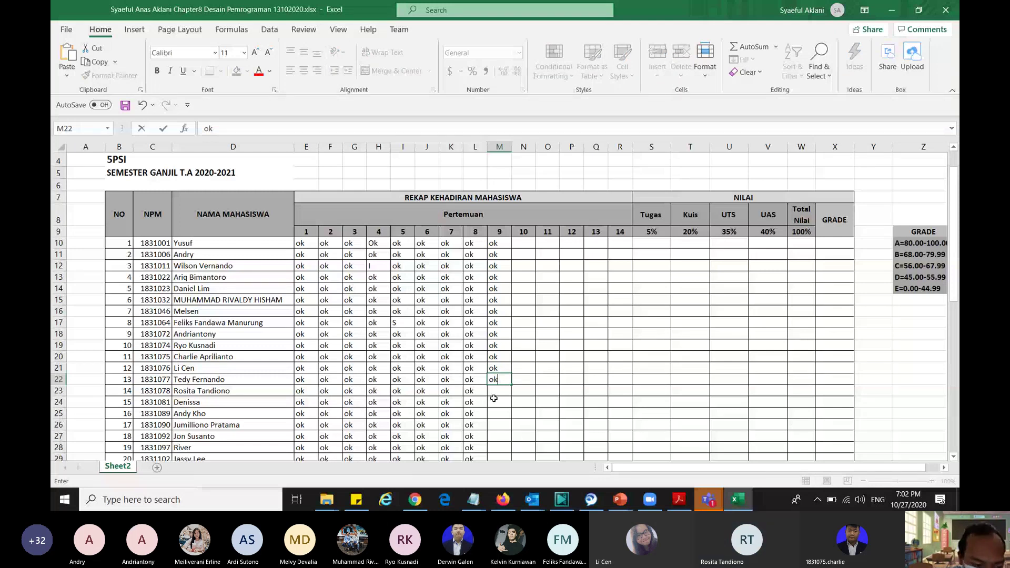
{"action": "key", "text": "Return"}
{"action": "type", "text": "ok"}
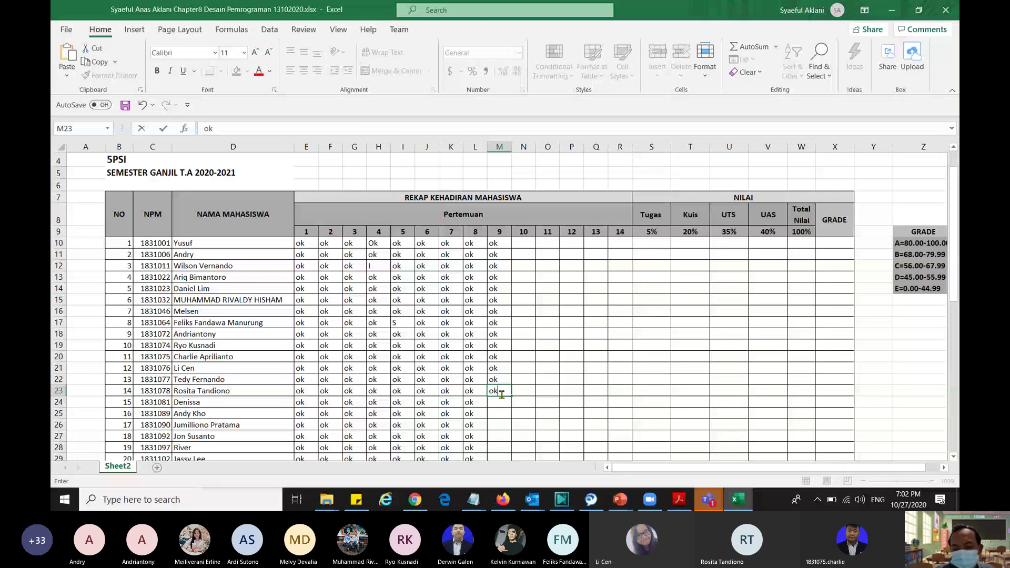
{"action": "key", "text": "Return"}
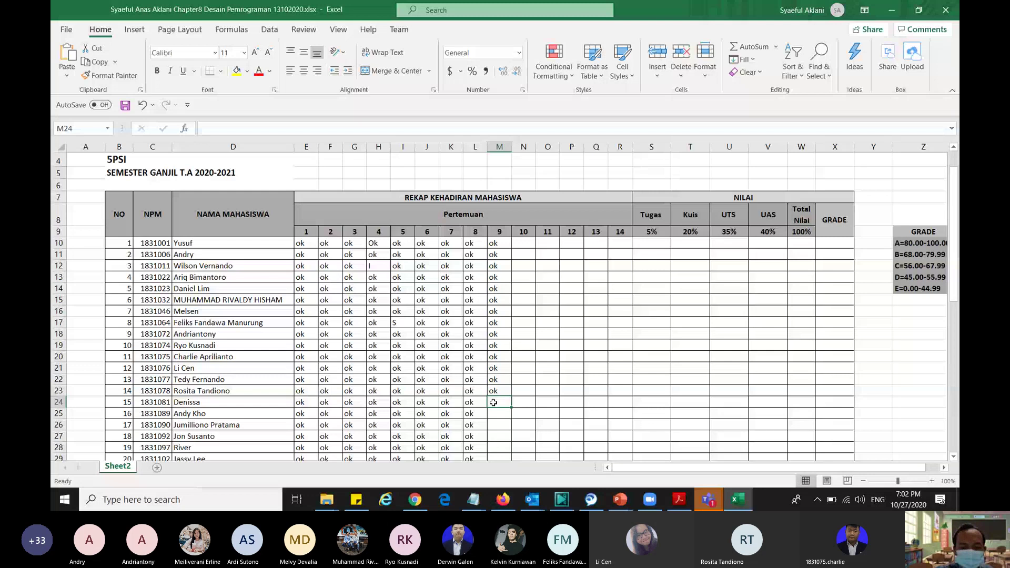
{"action": "type", "text": "ok"}
Enter "ok" as meeting 9 attendance for students 16 and 17 in cells M25 and M26
{"action": "left_click", "coordinate": [953, 457]}
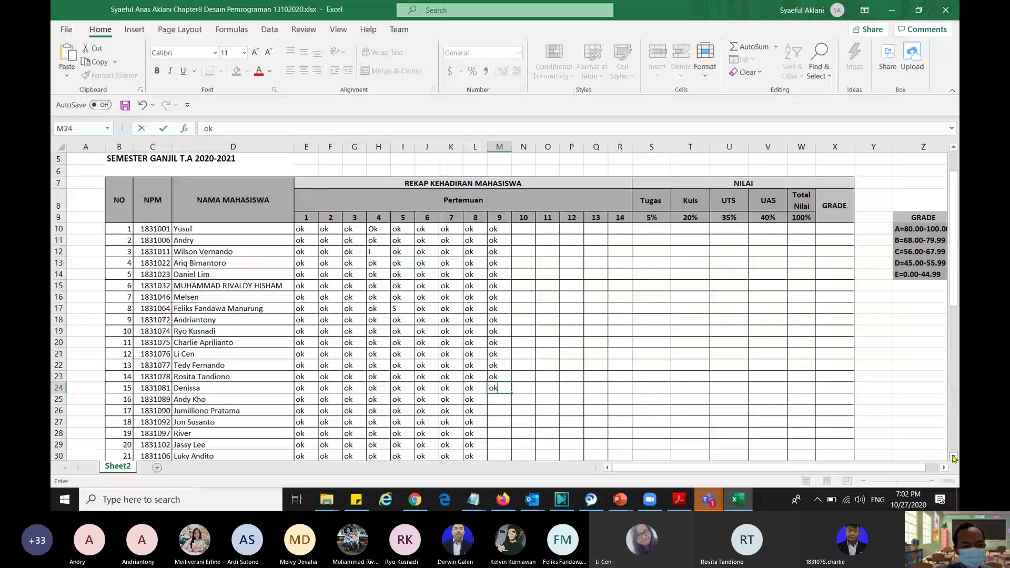
{"action": "scroll", "coordinate": [492, 239], "scroll_direction": "down", "scroll_amount": 4}
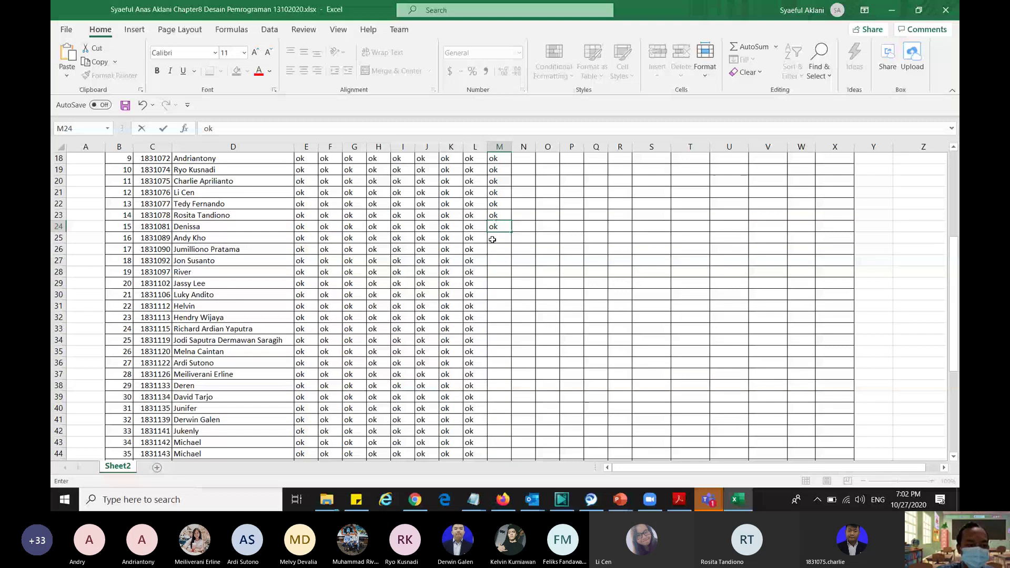
{"action": "key", "text": "Return"}
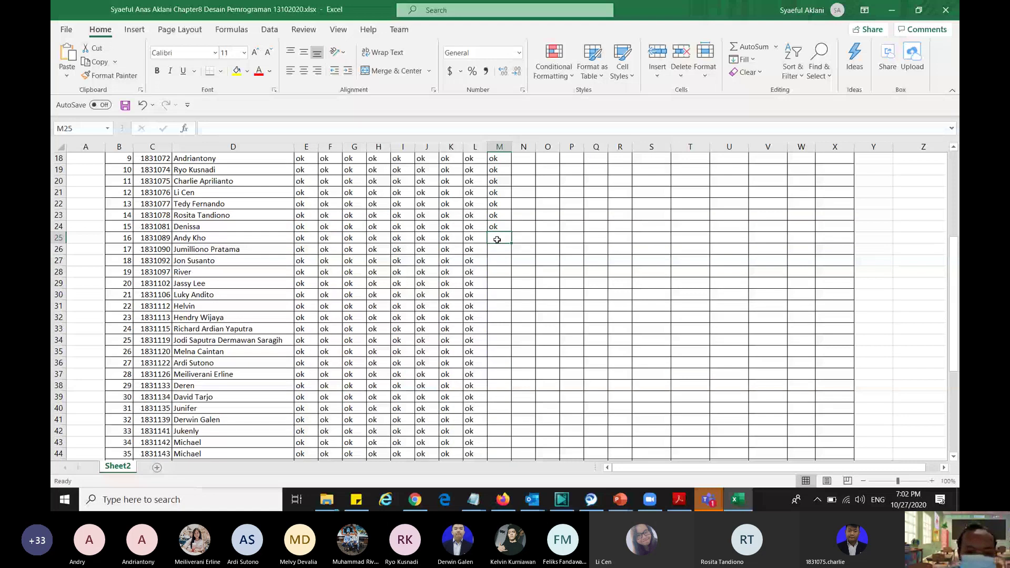
{"action": "type", "text": "ok"}
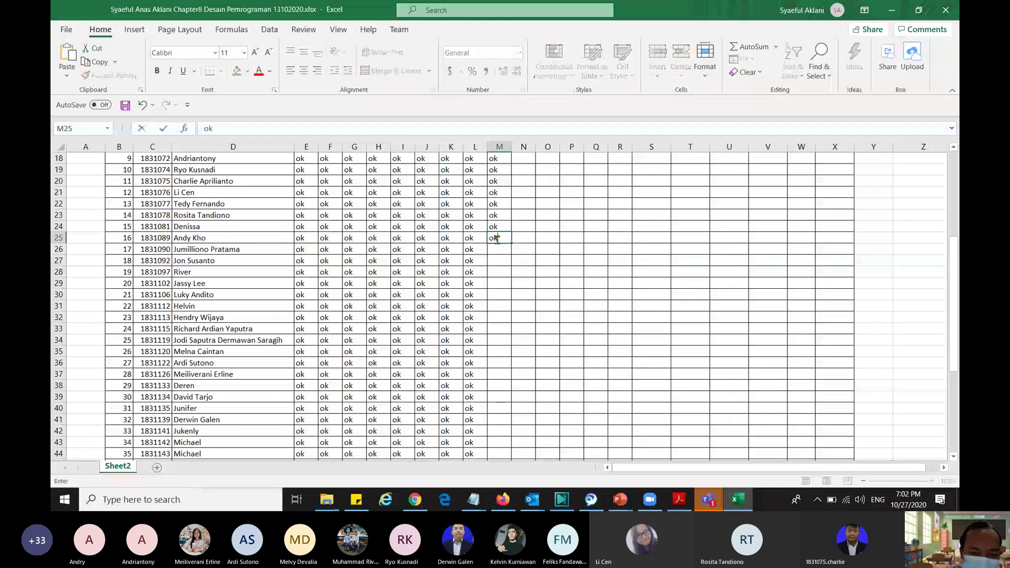
{"action": "key", "text": "Return"}
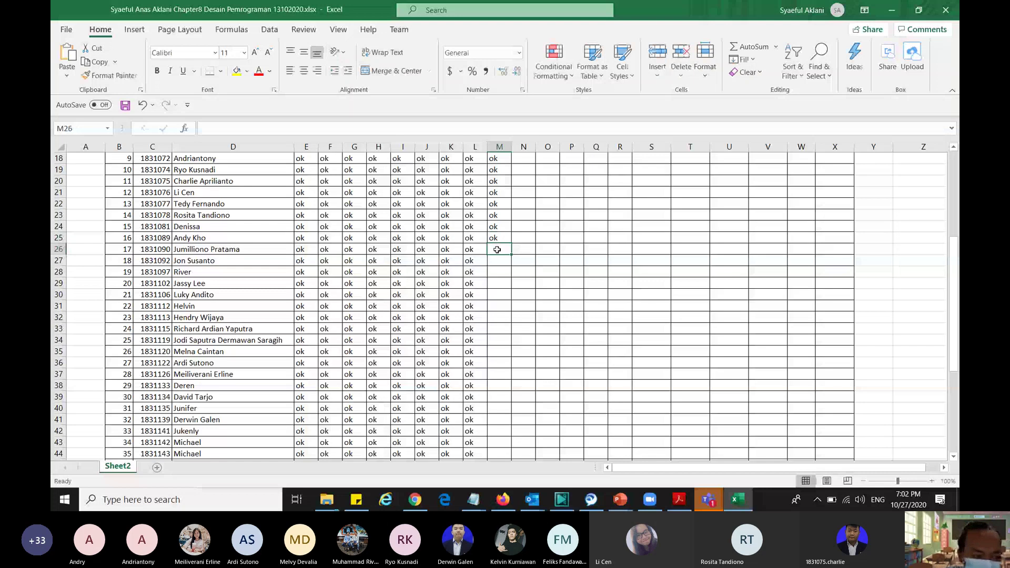
{"action": "type", "text": "ok"}
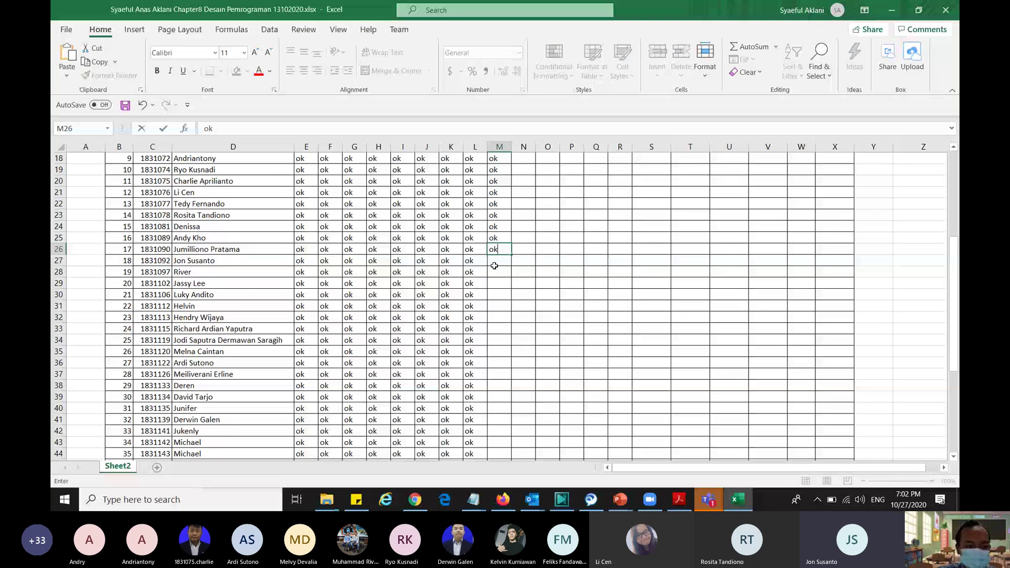
{"action": "key", "text": "Return"}
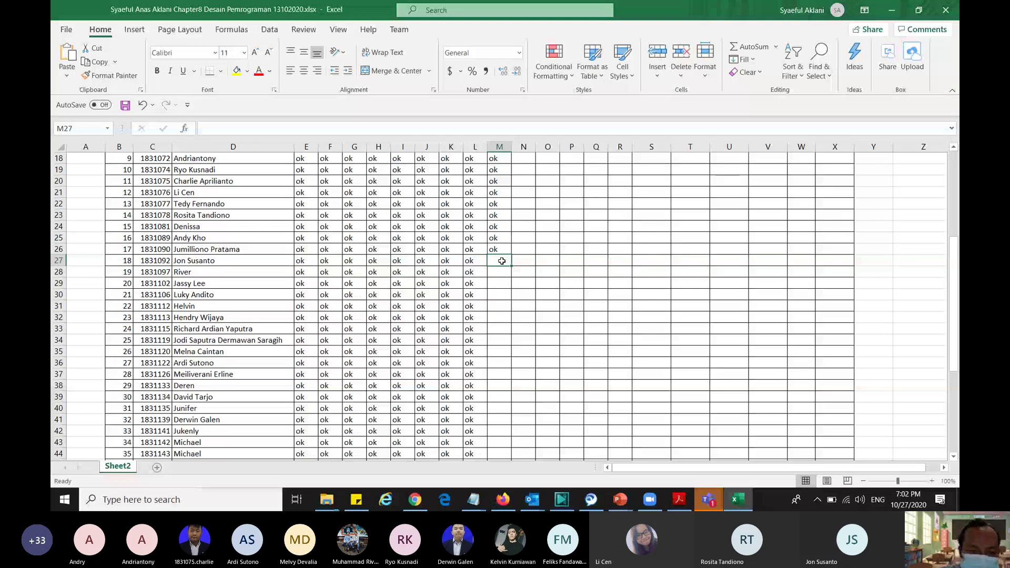
Mark students 18 to 20 as "ok" for meeting 9 in cells M27 to M29
{"action": "type", "text": "ok"}
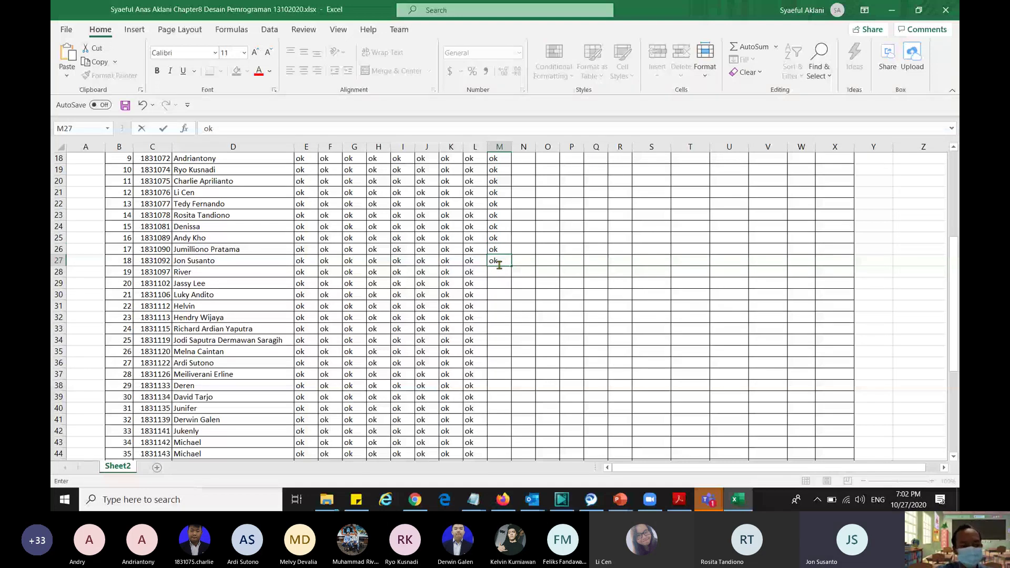
{"action": "key", "text": "Return"}
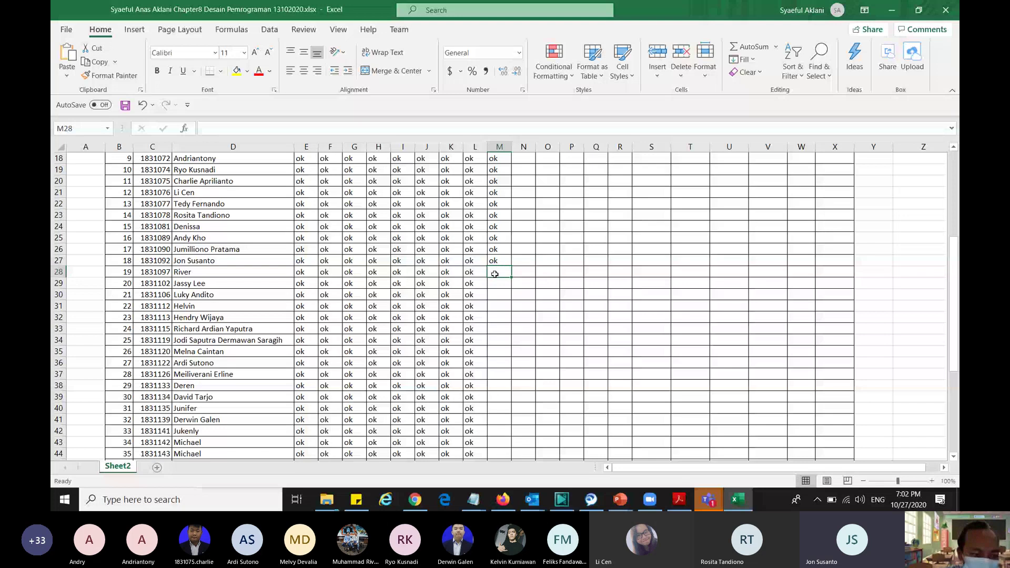
{"action": "type", "text": "ok"}
{"action": "key", "text": "Return"}
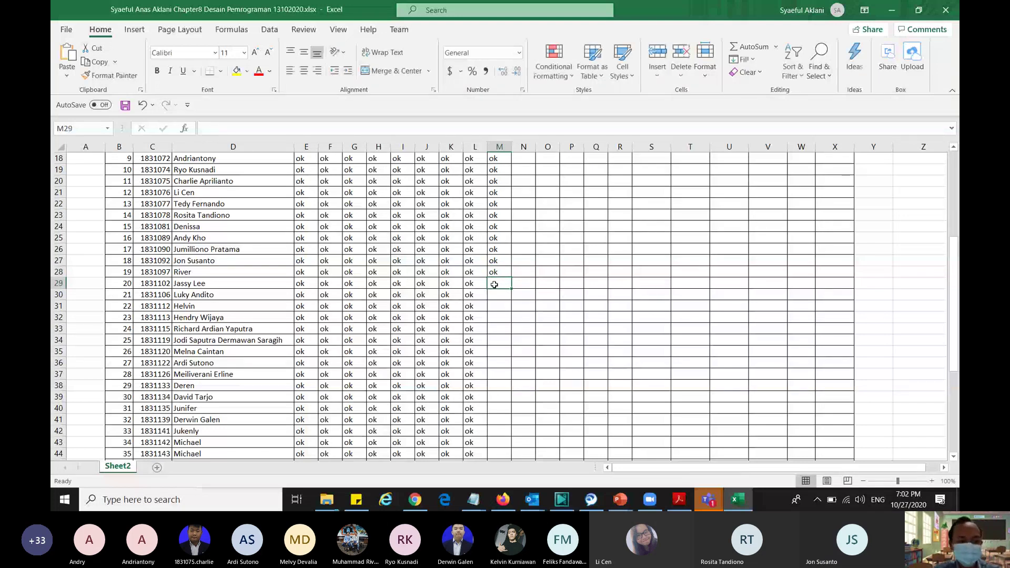
{"action": "double_click", "coordinate": [494, 284]}
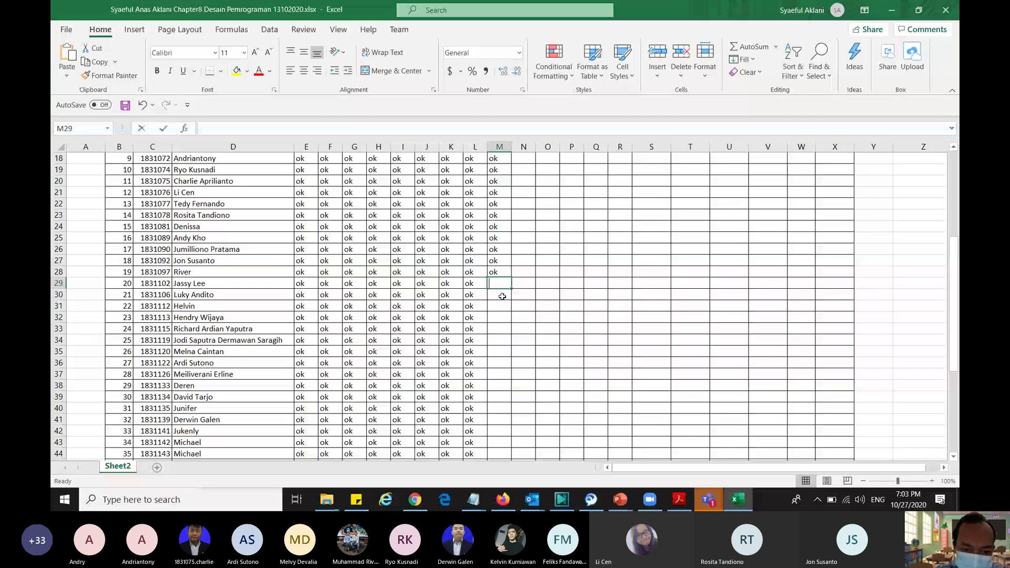
{"action": "type", "text": "ok"}
{"action": "left_click", "coordinate": [494, 307]}
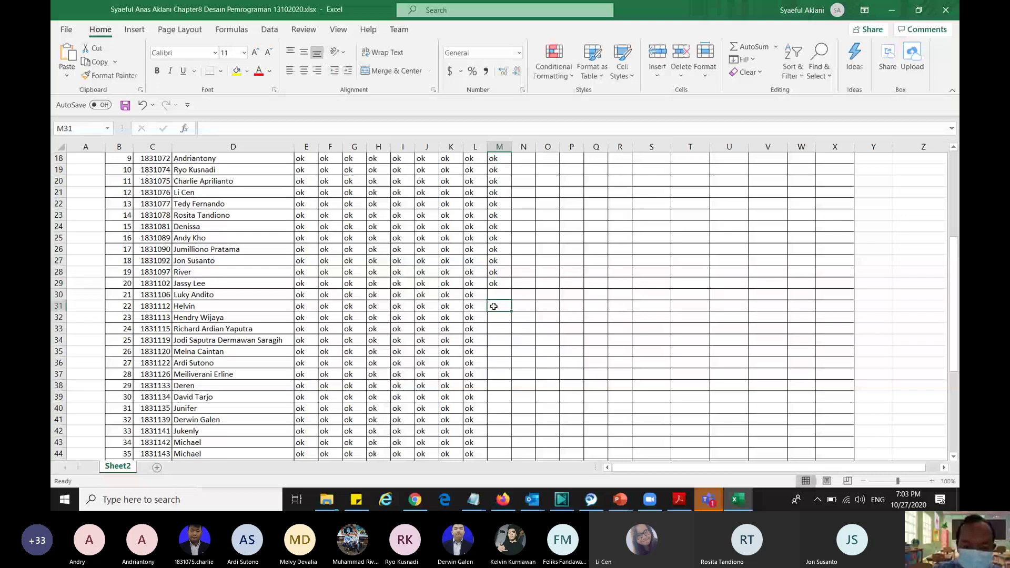
Record "ok" for meeting 9 for students 21 and 23 in cells M30 and M32, skipping student 22
{"action": "left_click", "coordinate": [502, 294]}
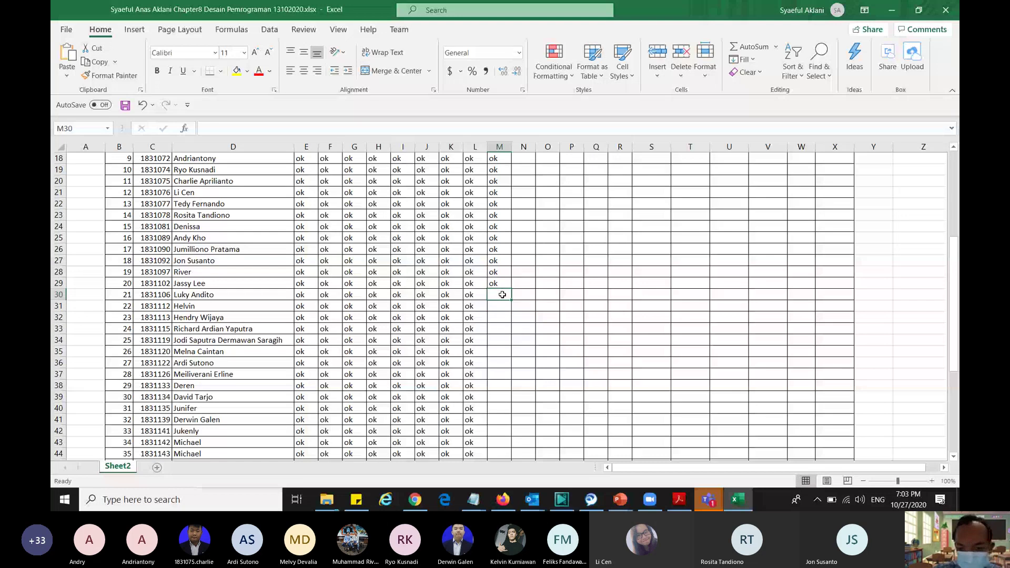
{"action": "type", "text": "ok"}
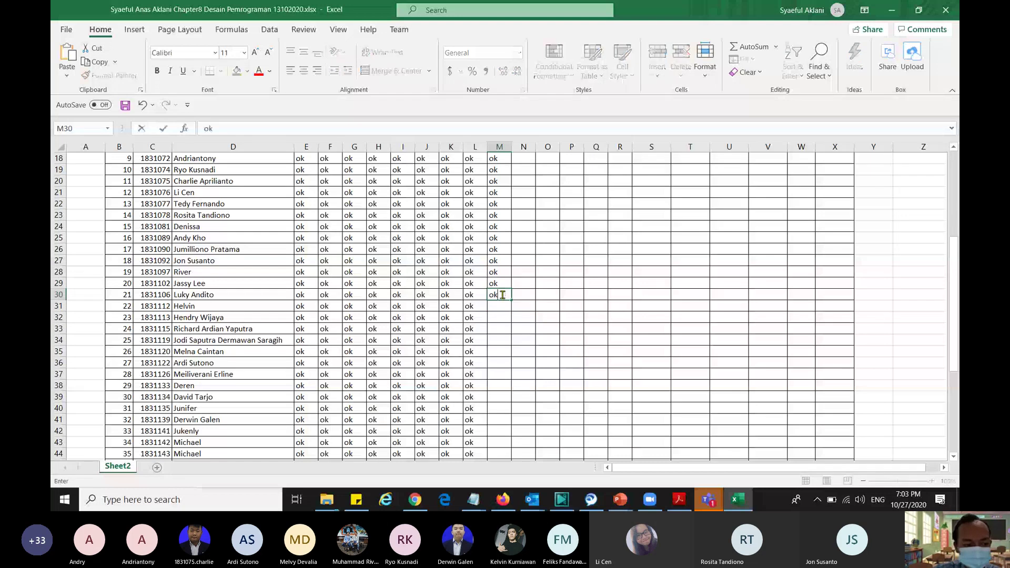
{"action": "left_click", "coordinate": [503, 305]}
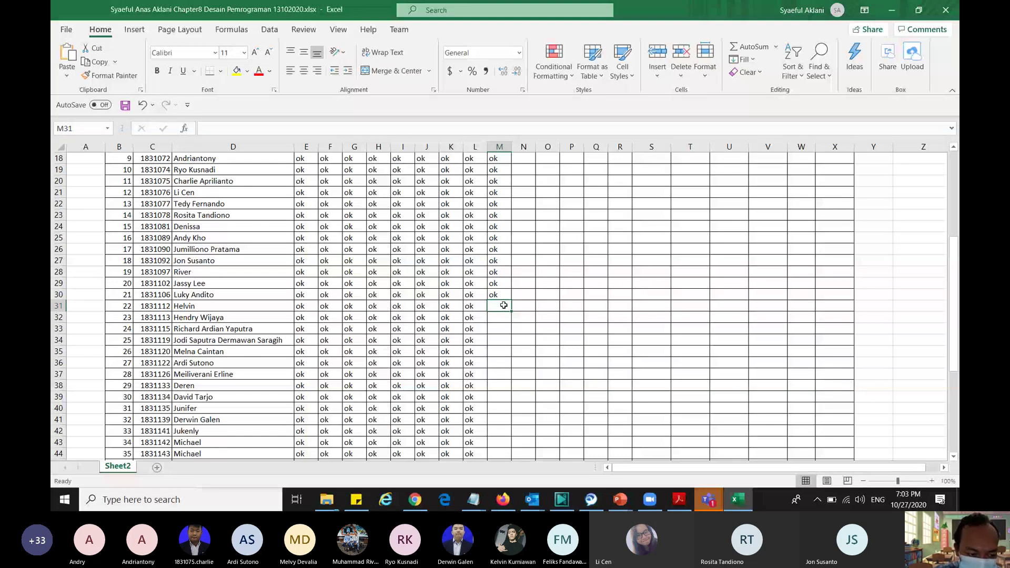
{"action": "left_click", "coordinate": [490, 320]}
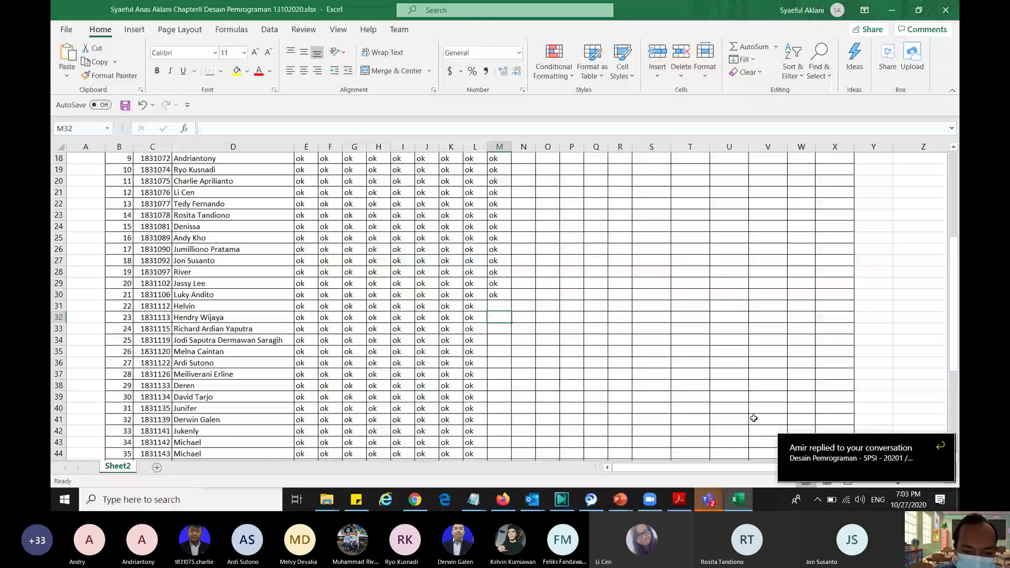
{"action": "type", "text": "ok"}
{"action": "left_click", "coordinate": [498, 329]}
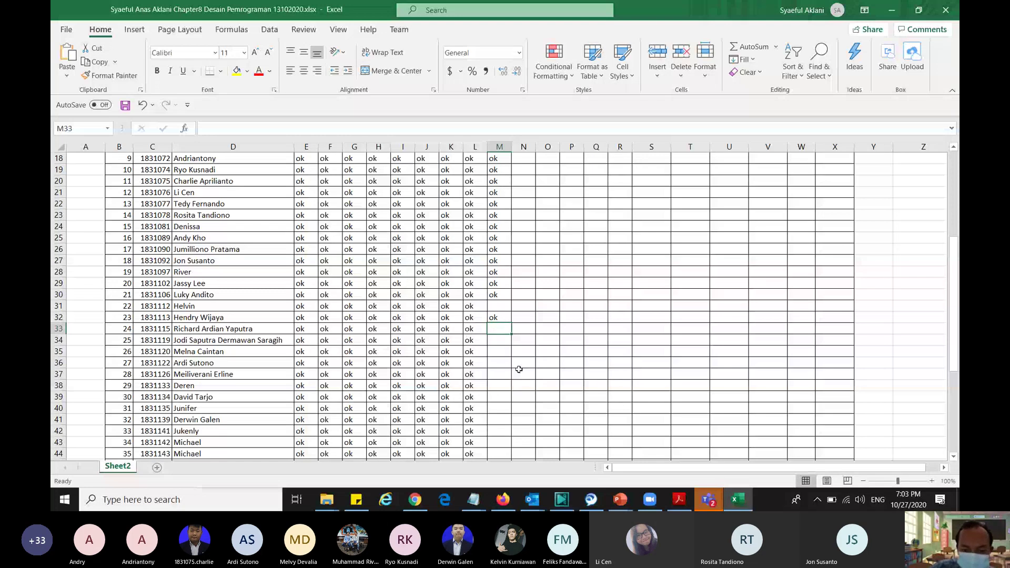
Fill in "ok" under meeting 9 for students 24 to 26 in cells M33 to M35
{"action": "left_click", "coordinate": [502, 341]}
{"action": "type", "text": "ok"}
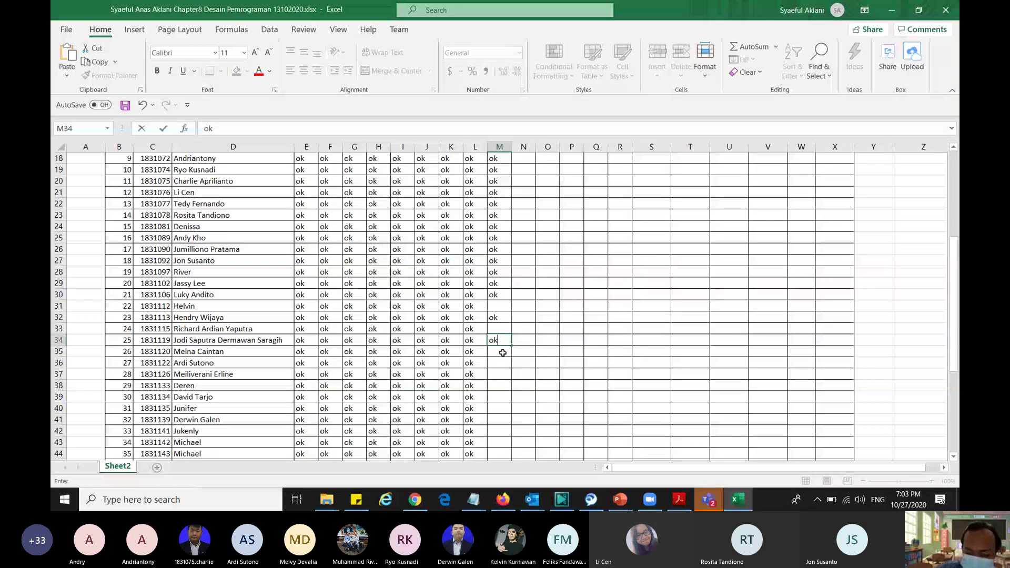
{"action": "left_click", "coordinate": [497, 328]}
{"action": "type", "text": "ok"}
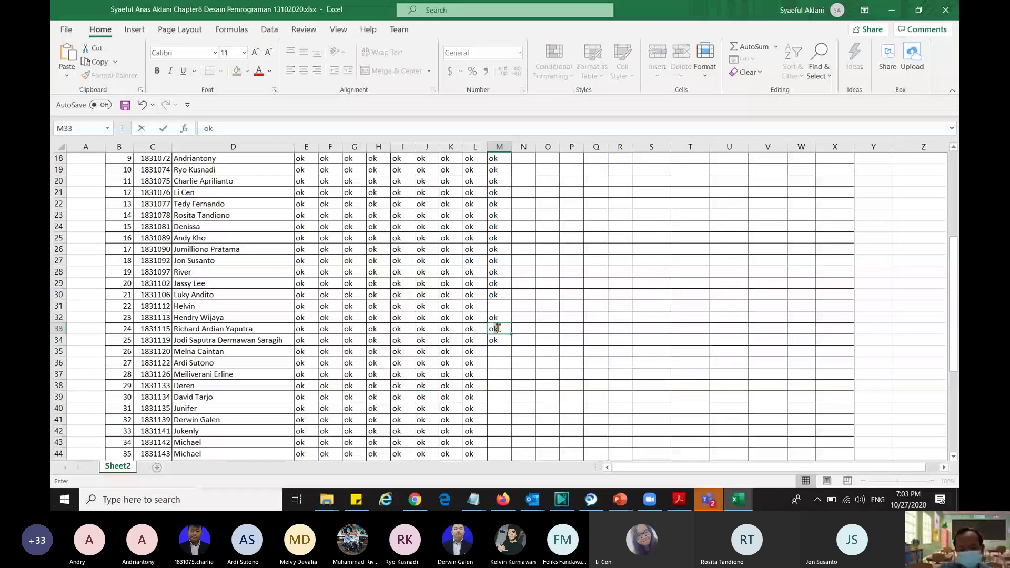
{"action": "left_click", "coordinate": [504, 350]}
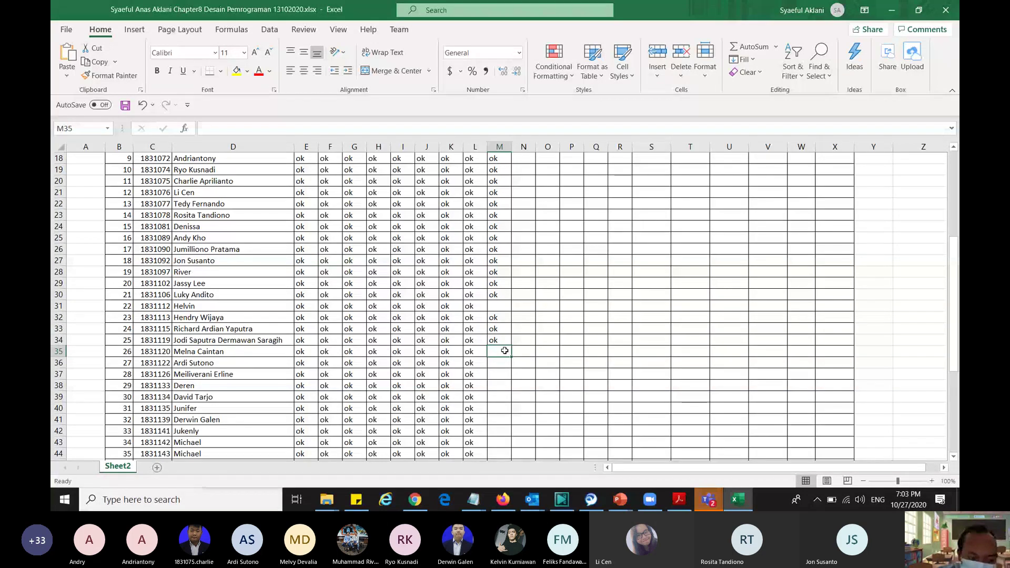
{"action": "type", "text": "ok"}
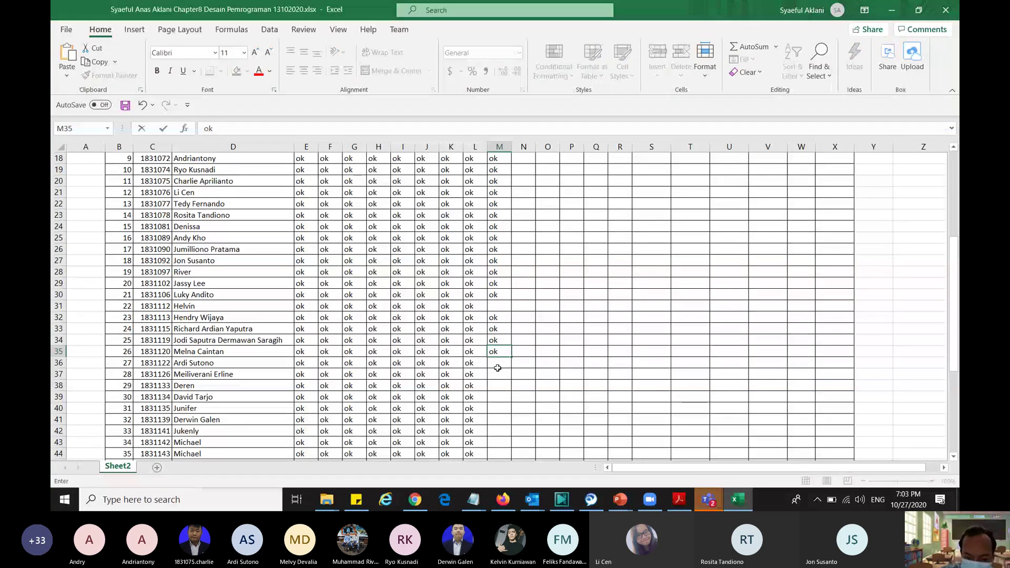
{"action": "left_click", "coordinate": [498, 371]}
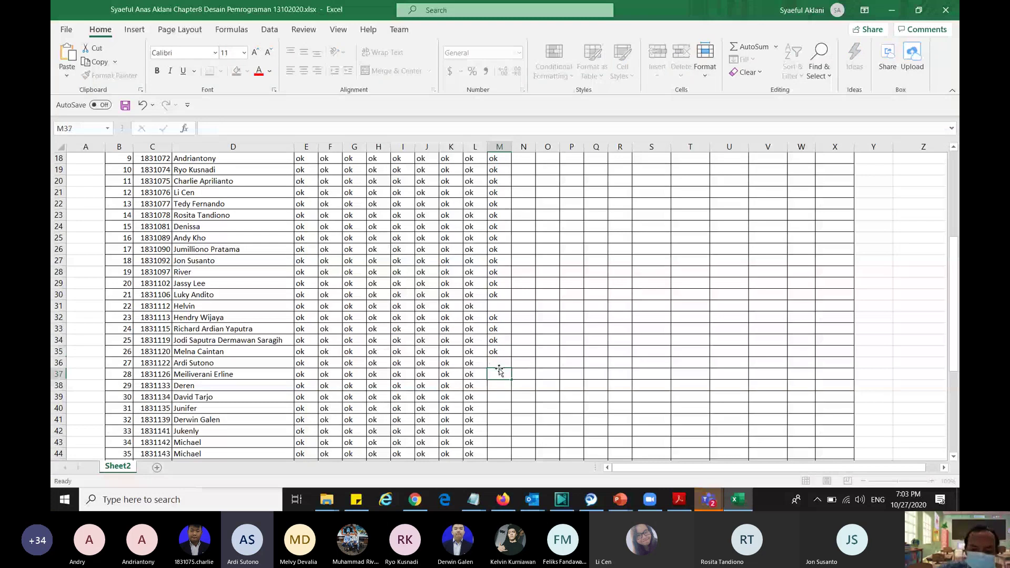
Enter "ok" under meeting 9 for students 27 to 29 in cells M36 to M38
{"action": "left_click", "coordinate": [495, 362]}
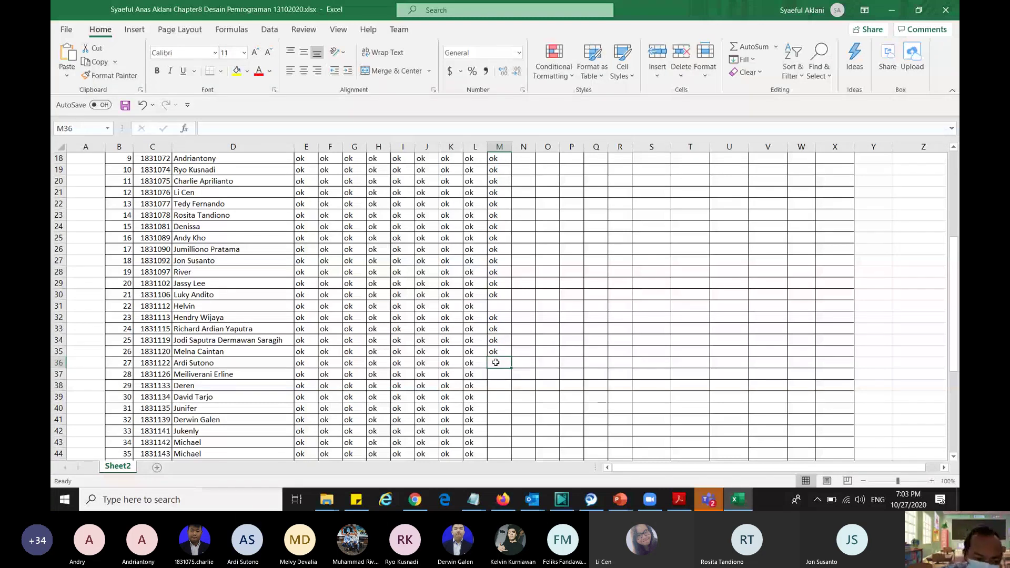
{"action": "type", "text": "ok"}
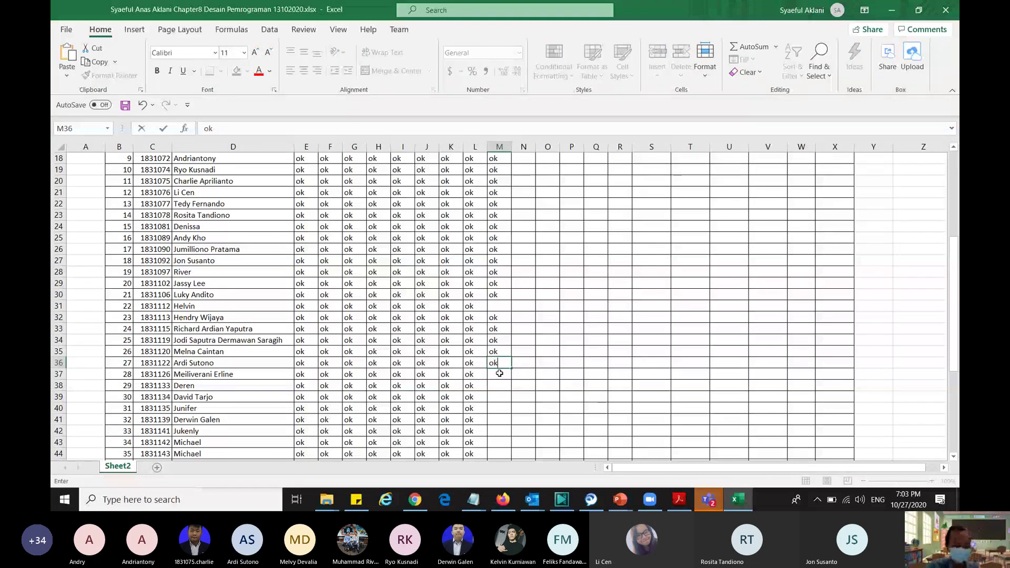
{"action": "key", "text": "Return"}
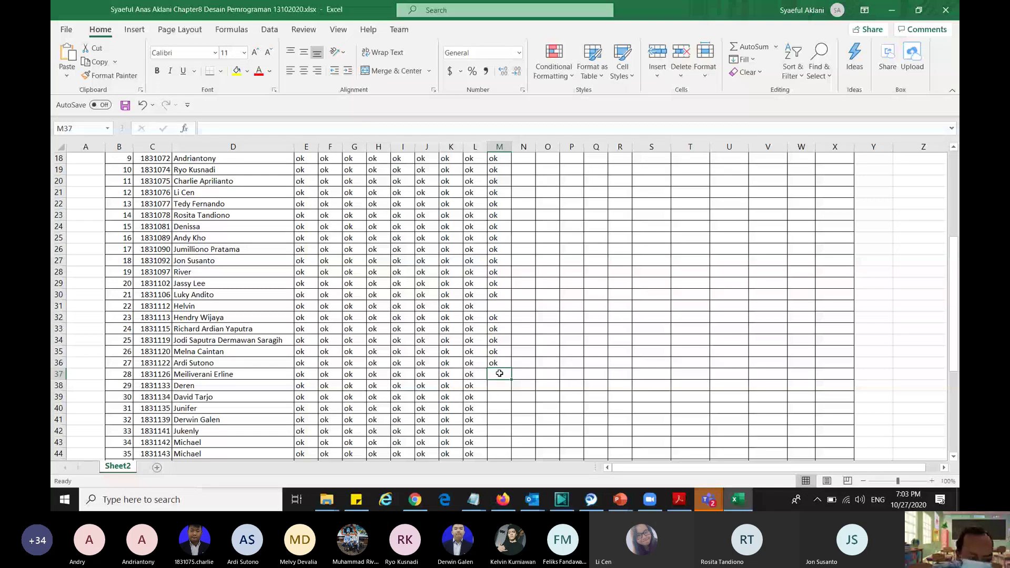
{"action": "type", "text": "ok"}
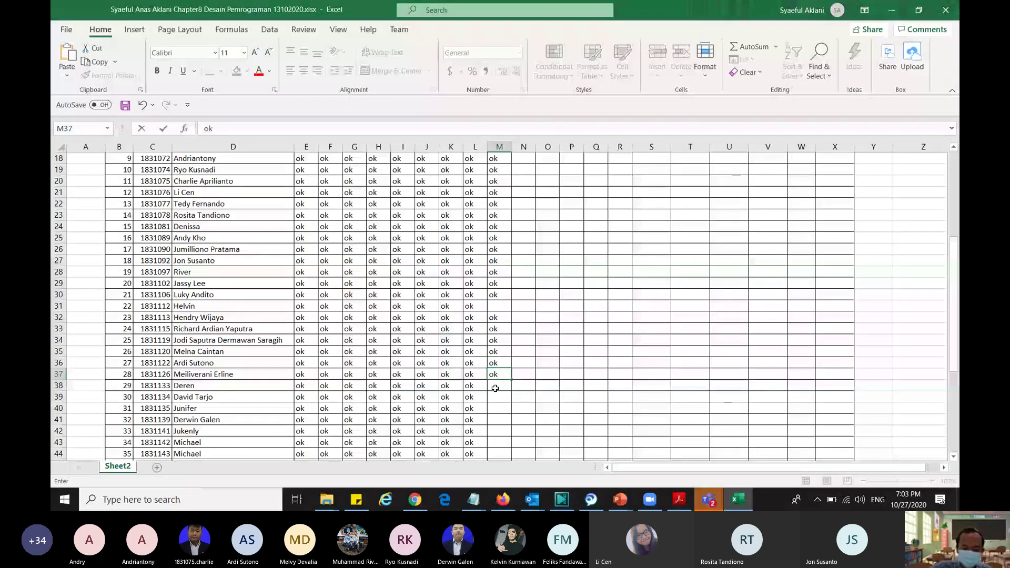
{"action": "key", "text": "Return"}
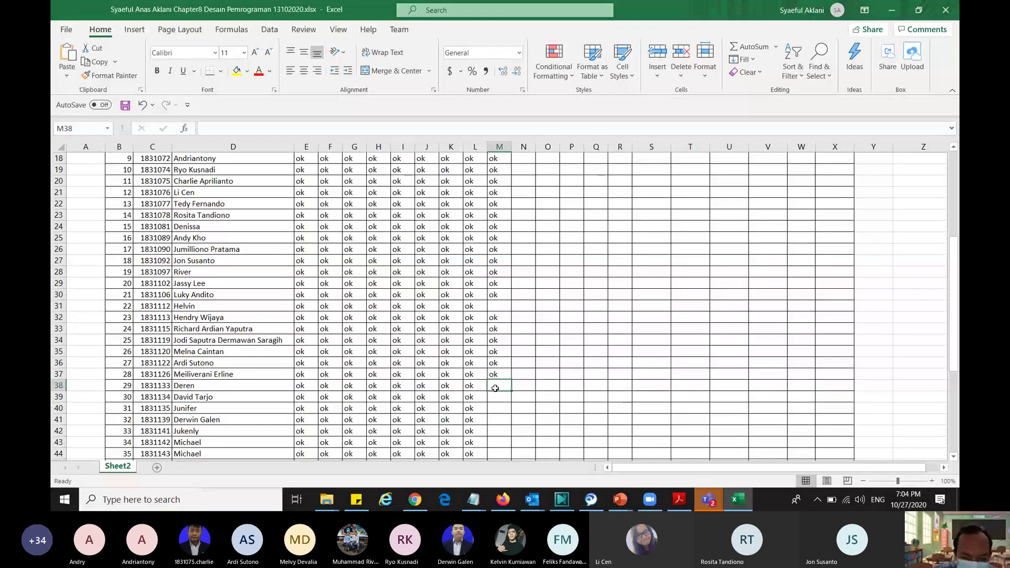
{"action": "type", "text": "ok"}
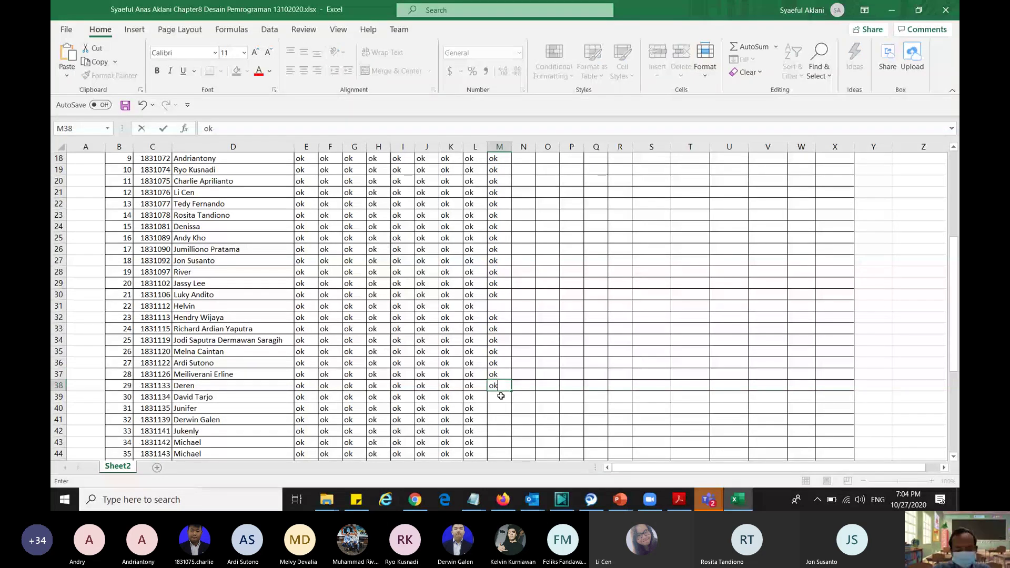
{"action": "key", "text": "Return"}
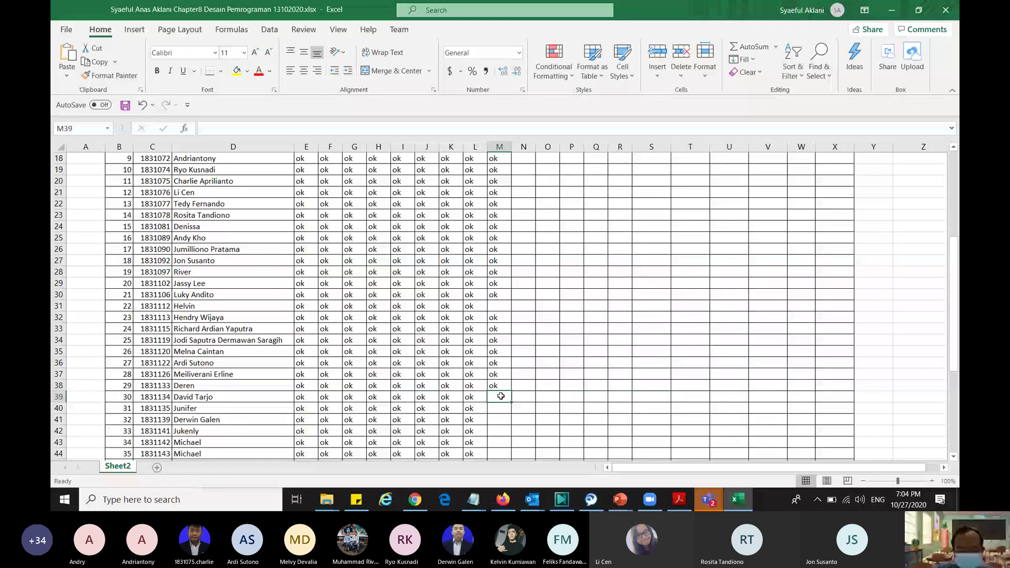
Mark meeting 9 attendance as "ok" for students 30 to 32 in cells M39 to M41
{"action": "type", "text": "ok"}
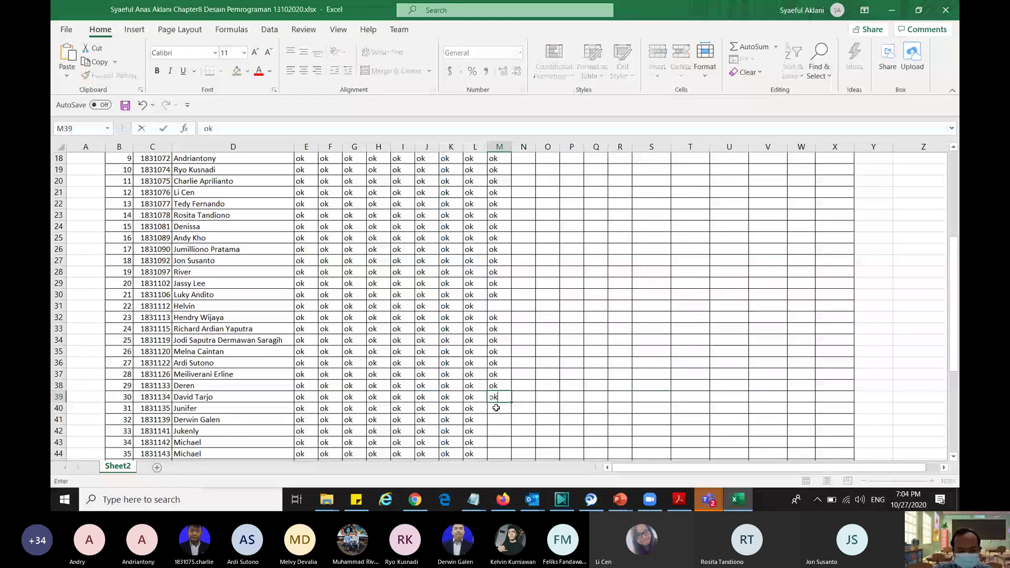
{"action": "key", "text": "Return"}
{"action": "type", "text": "ok"}
{"action": "key", "text": "Return"}
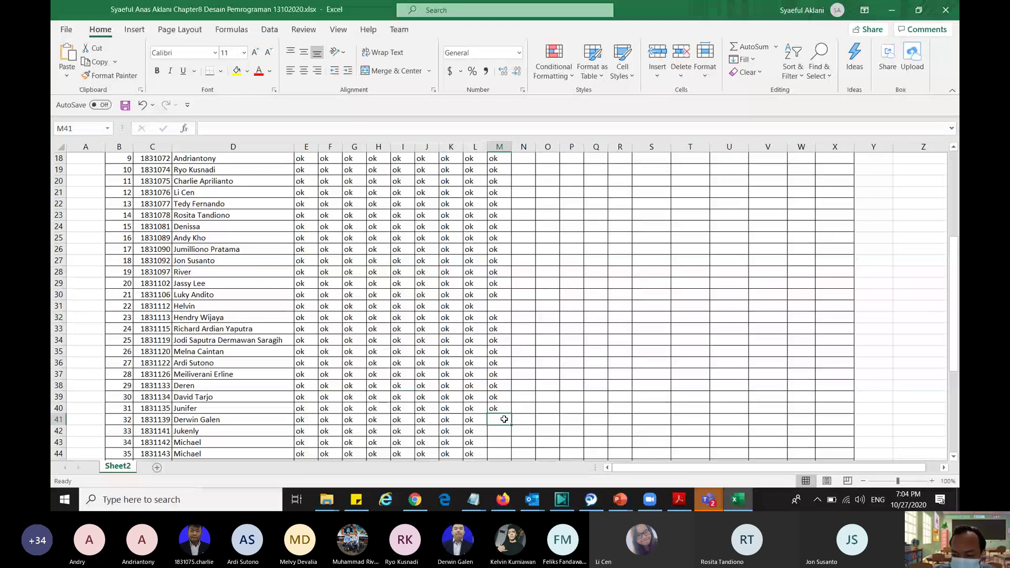
{"action": "type", "text": "ok"}
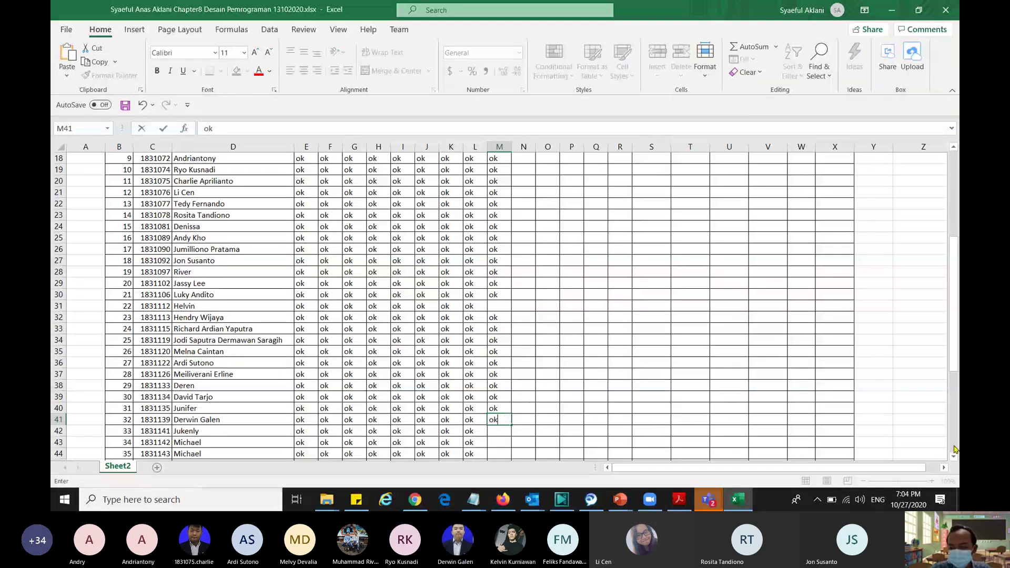
{"action": "left_click", "coordinate": [955, 450]}
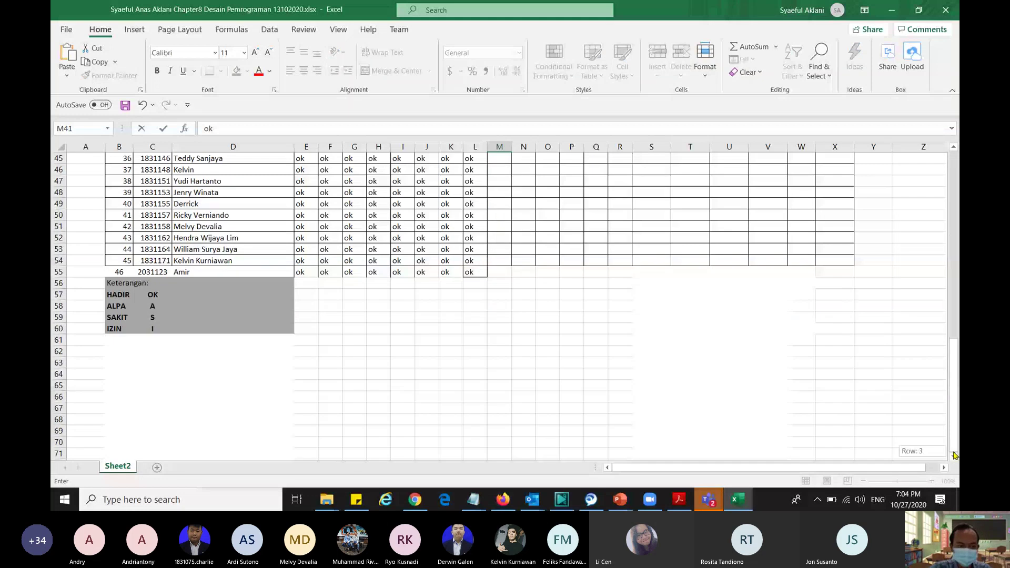
{"action": "left_click_drag", "start_coordinate": [954, 456], "coordinate": [945, 345]}
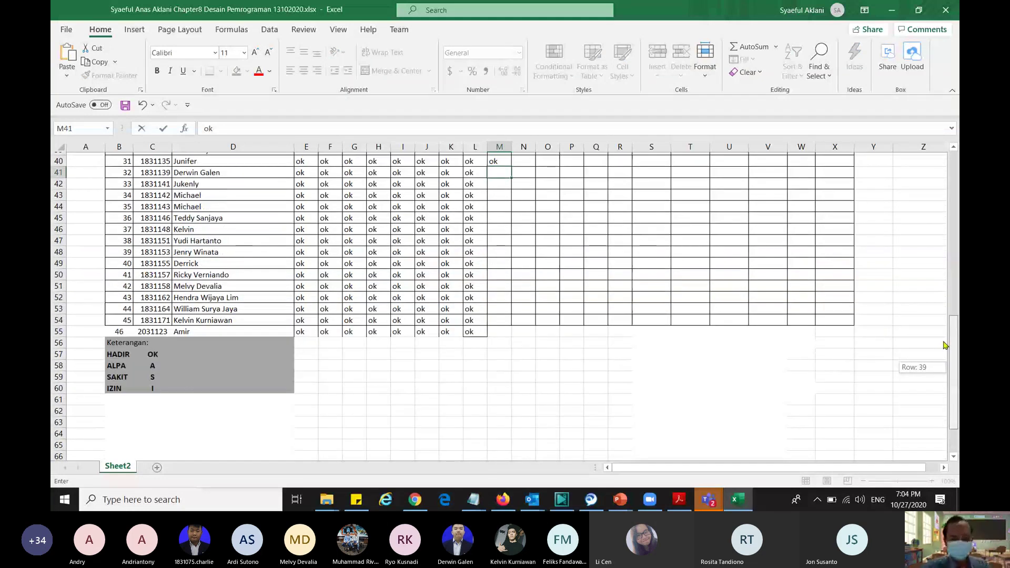
{"action": "scroll", "coordinate": [502, 215], "scroll_direction": "up", "scroll_amount": 1}
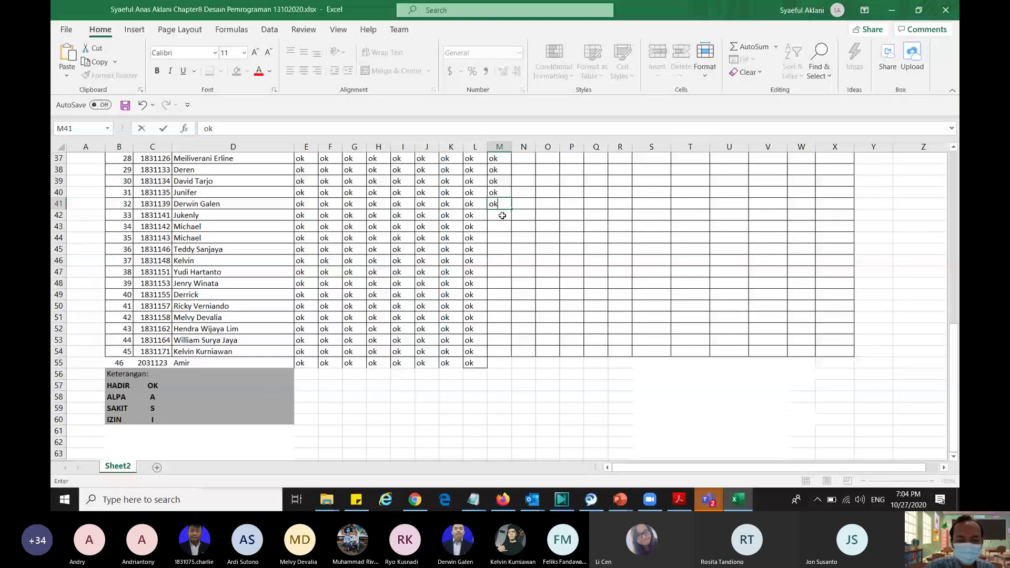
Record meeting 9 attendance as "ok" for students 33 to 35 in cells M42 to M44
{"action": "key", "text": "Return"}
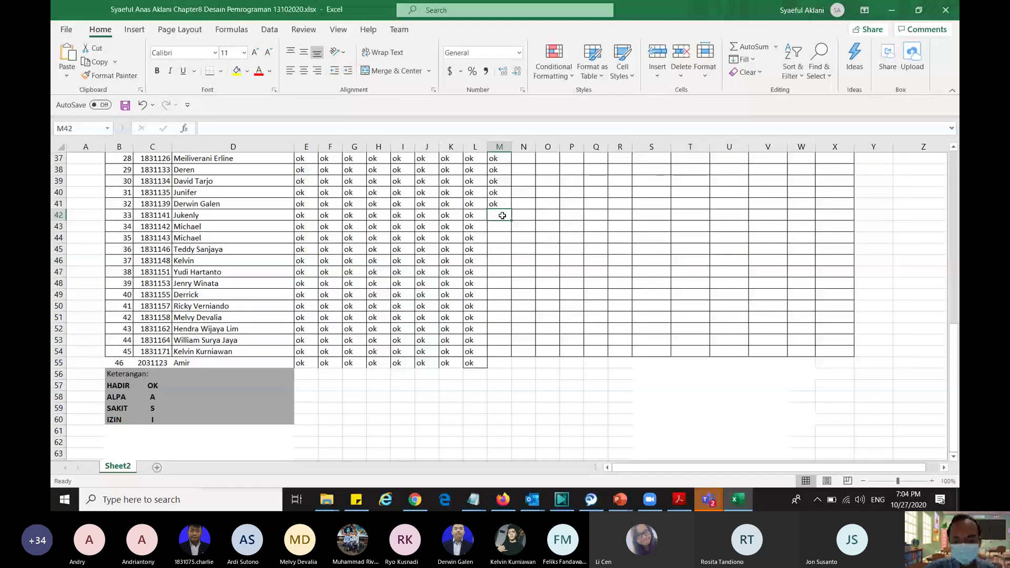
{"action": "type", "text": "ok"}
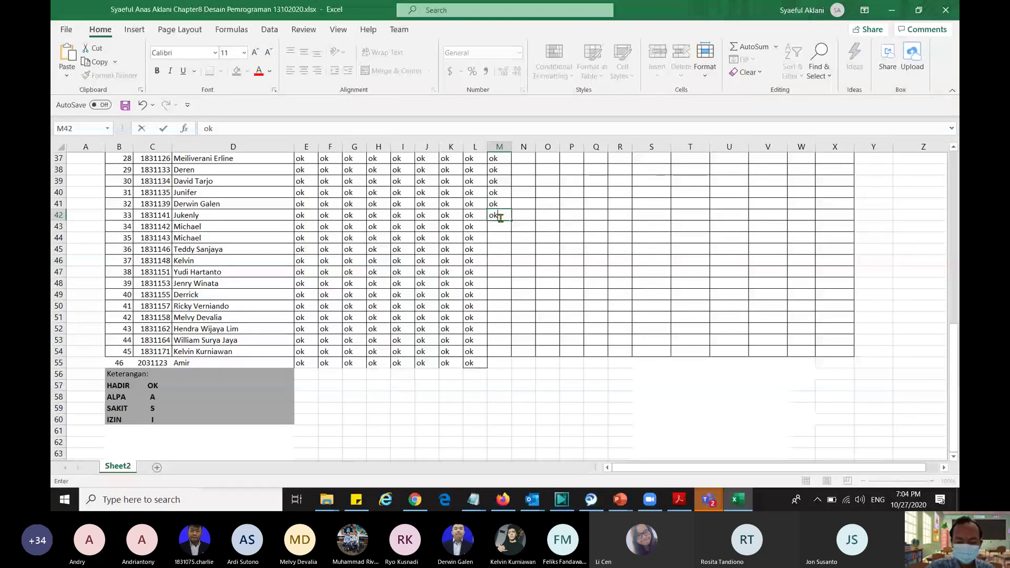
{"action": "key", "text": "Return"}
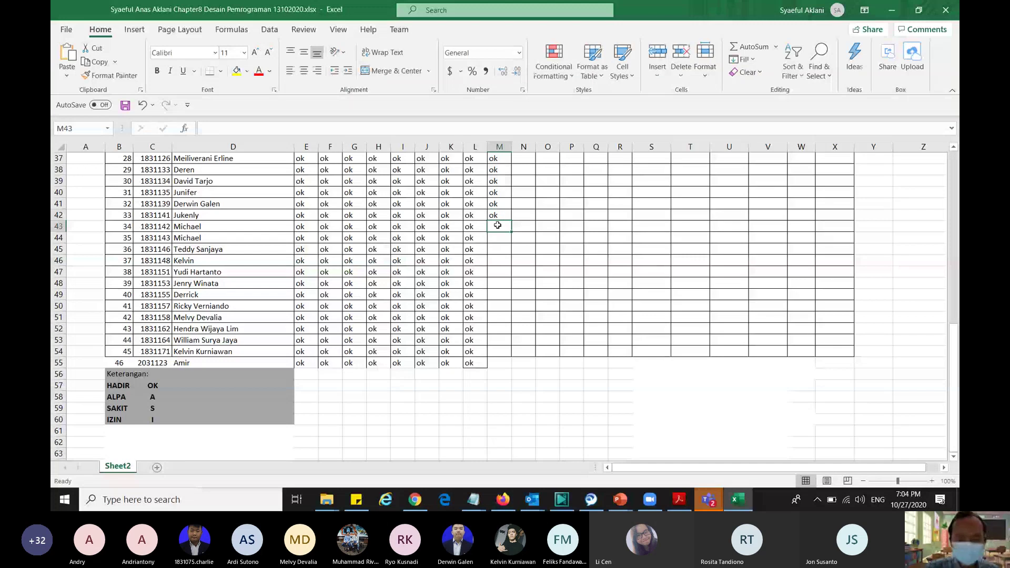
{"action": "type", "text": "ok"}
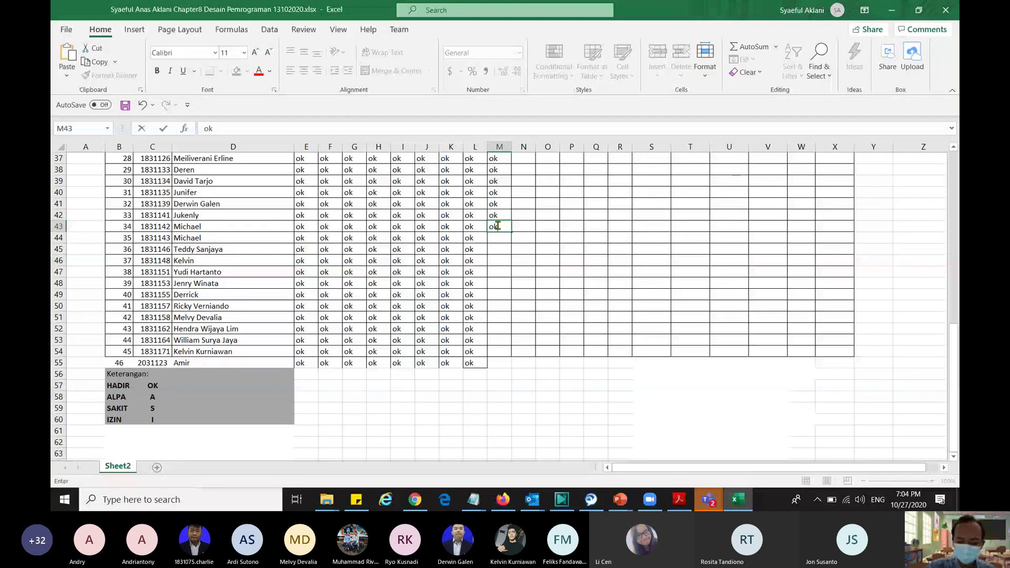
{"action": "key", "text": "Return"}
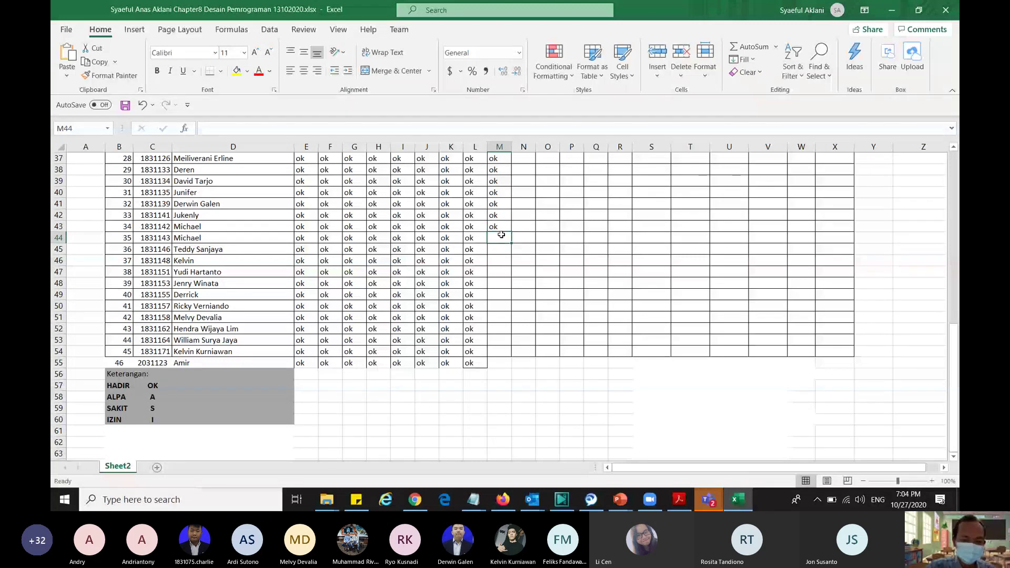
{"action": "type", "text": "ok"}
{"action": "key", "text": "Return"}
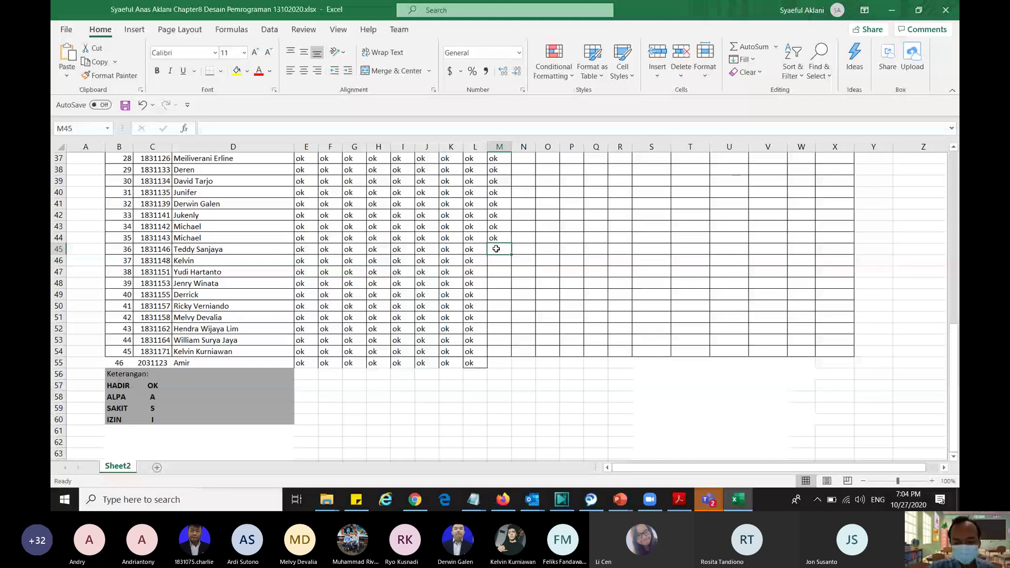
Enter "ok" under meeting 9 for students 36 to 38 in cells M45 to M47
{"action": "type", "text": "ok"}
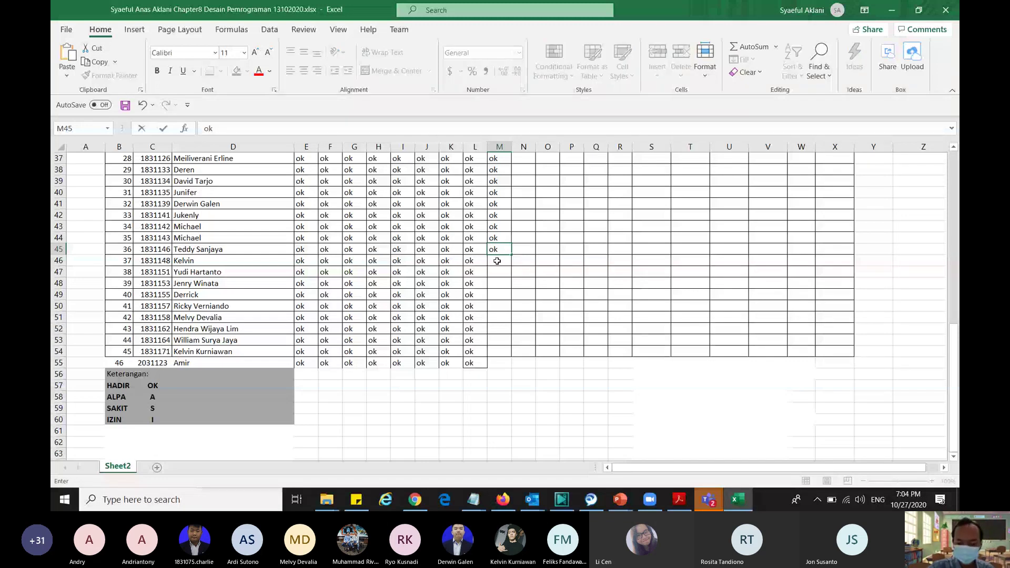
{"action": "key", "text": "Return"}
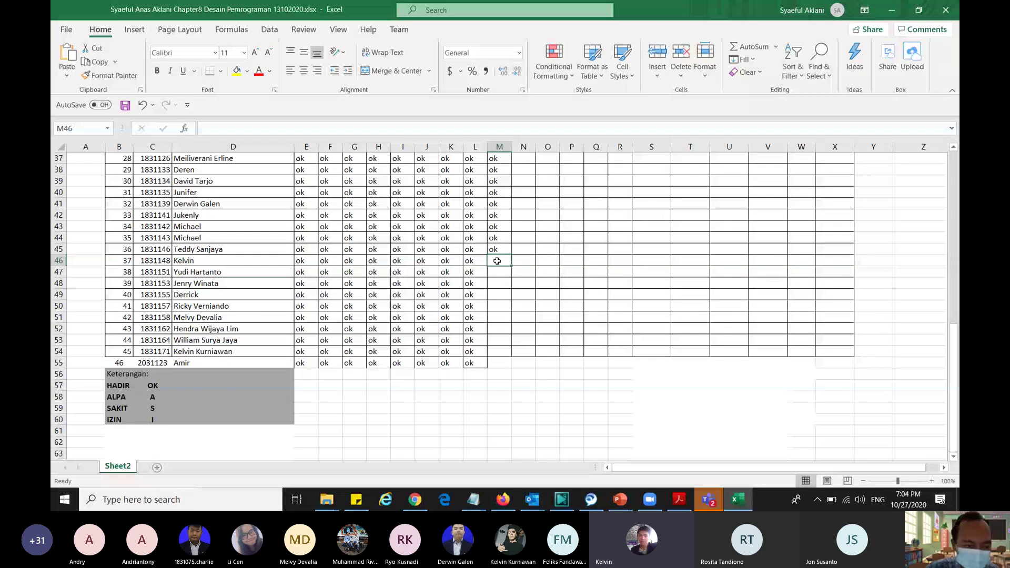
{"action": "type", "text": "ok"}
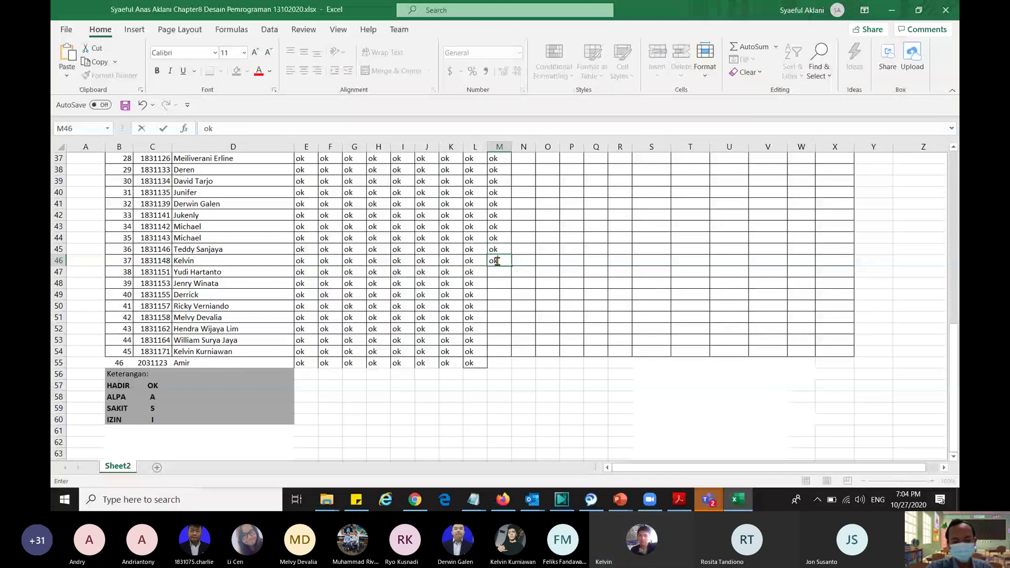
{"action": "left_click", "coordinate": [499, 273]}
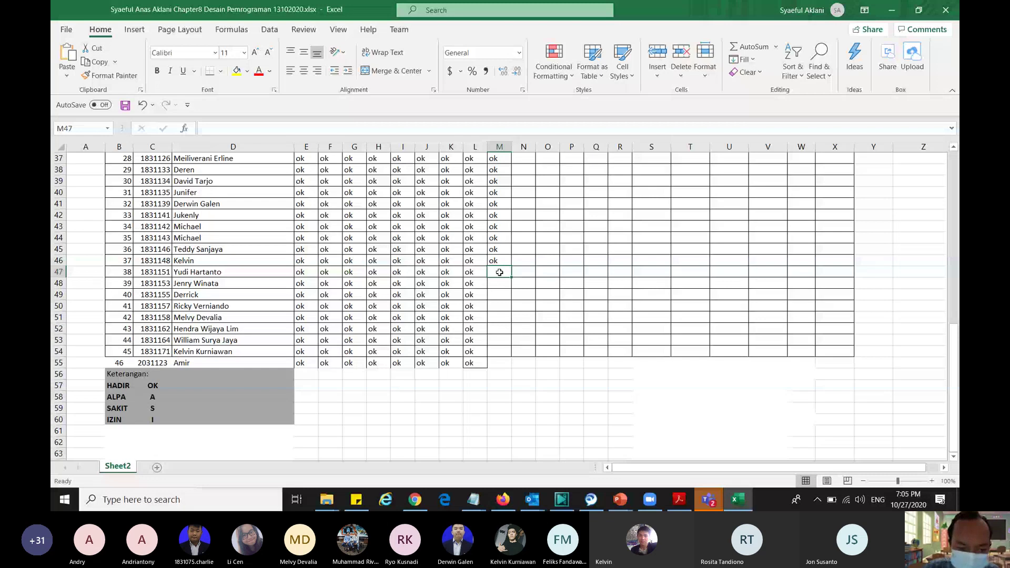
{"action": "type", "text": "ok"}
{"action": "left_click", "coordinate": [500, 284]}
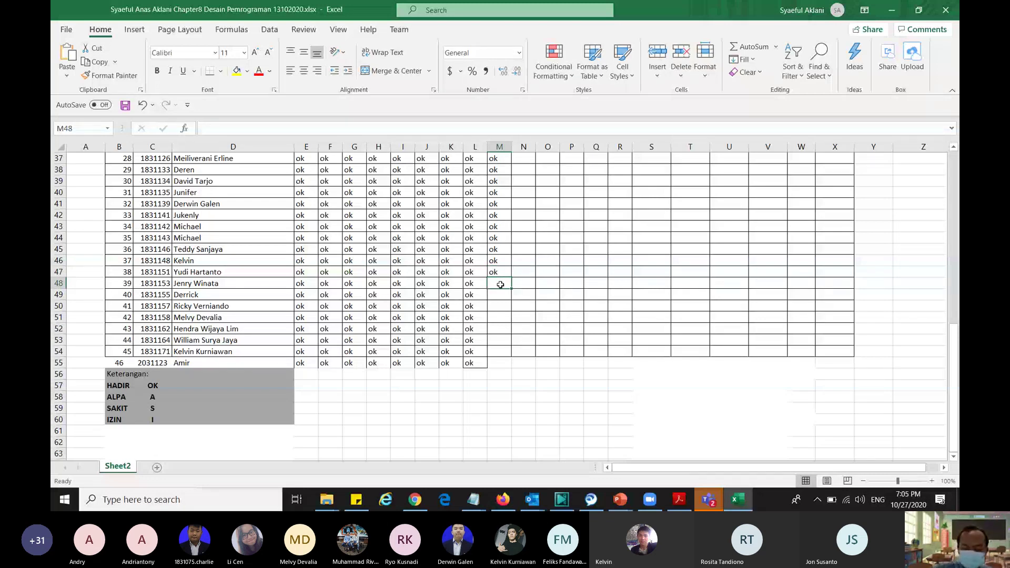
Mark meeting 9 as "ok" for student 39 in M48 and as "I" for student 40 in M49
{"action": "type", "text": "ok"}
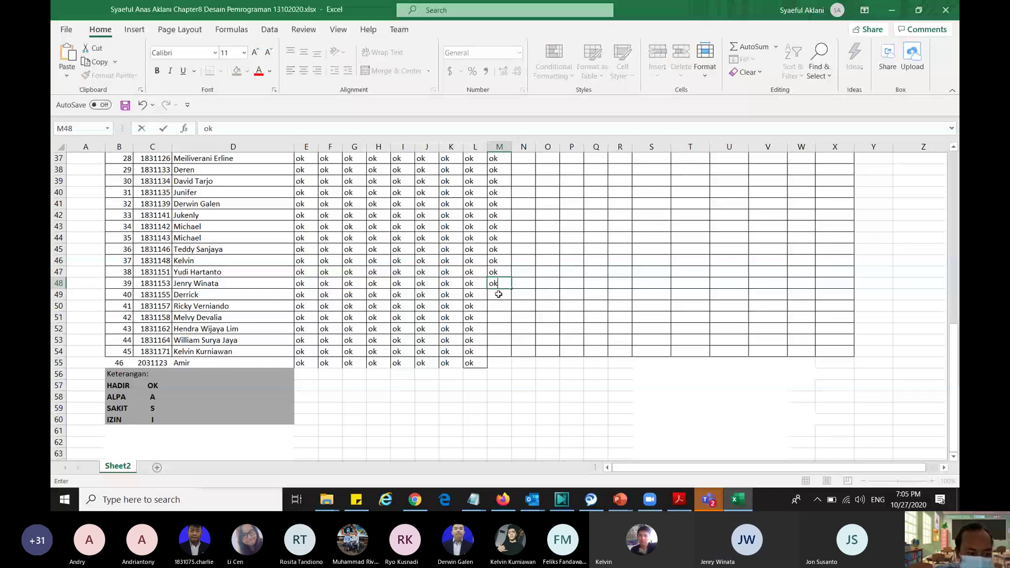
{"action": "left_click", "coordinate": [498, 295]}
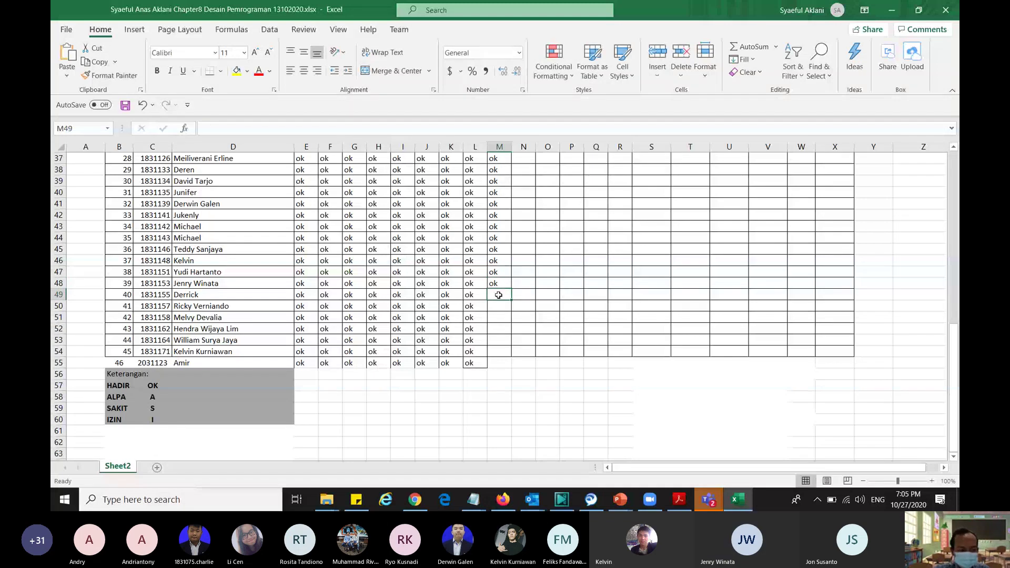
{"action": "type", "text": "ok"}
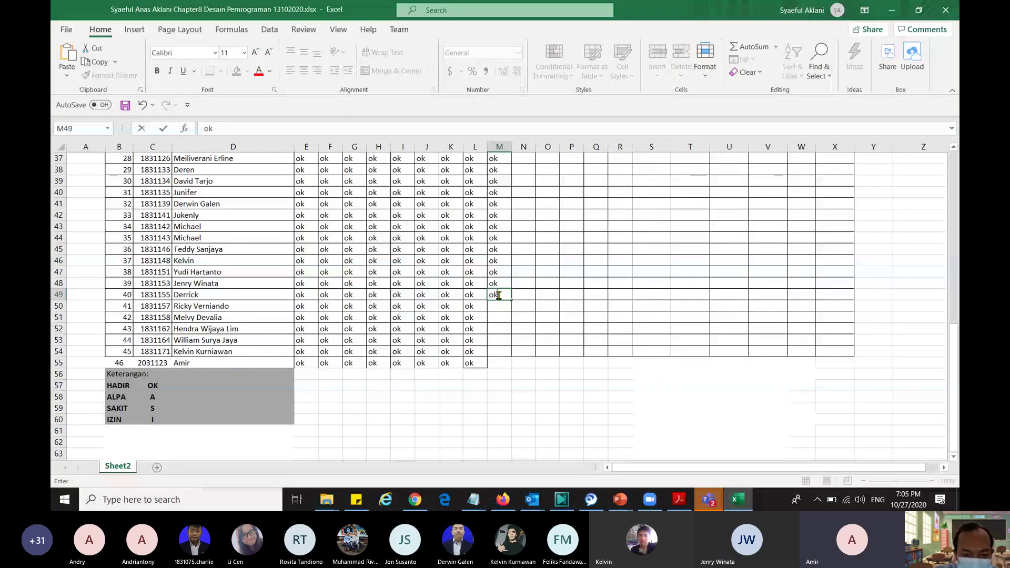
{"action": "key", "text": "Return"}
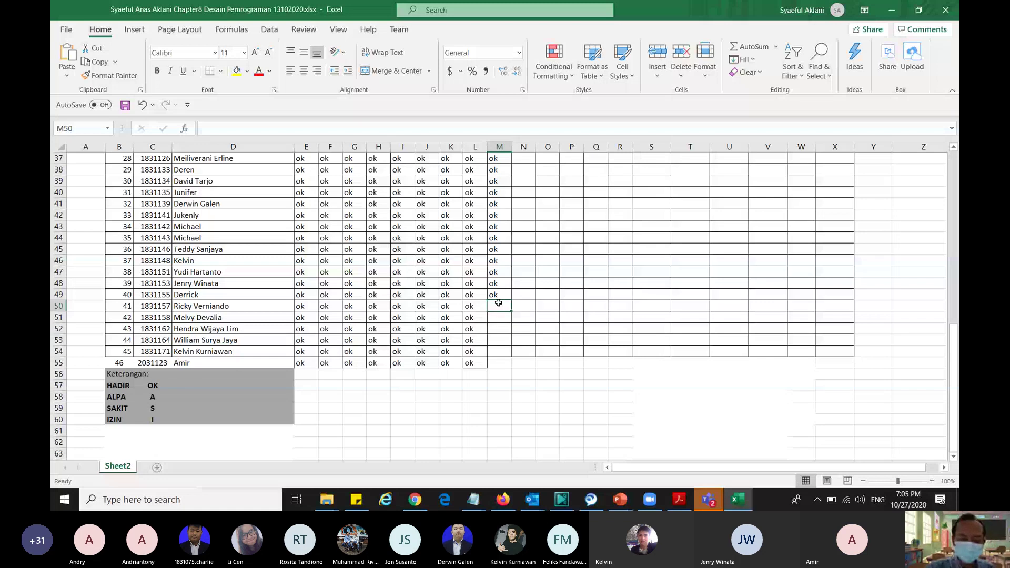
{"action": "left_click", "coordinate": [501, 294]}
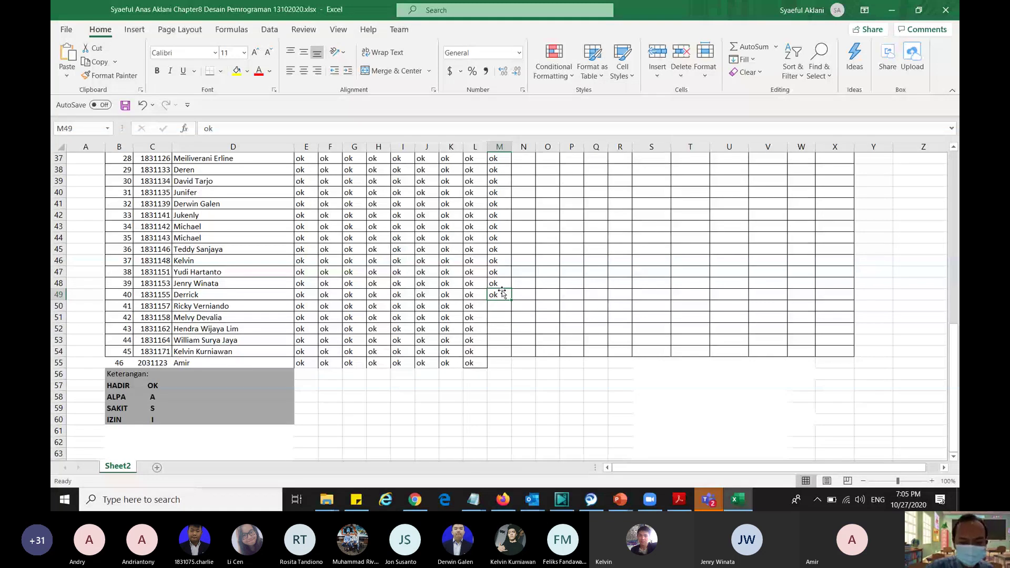
{"action": "type", "text": "I"}
{"action": "left_click", "coordinate": [501, 305]}
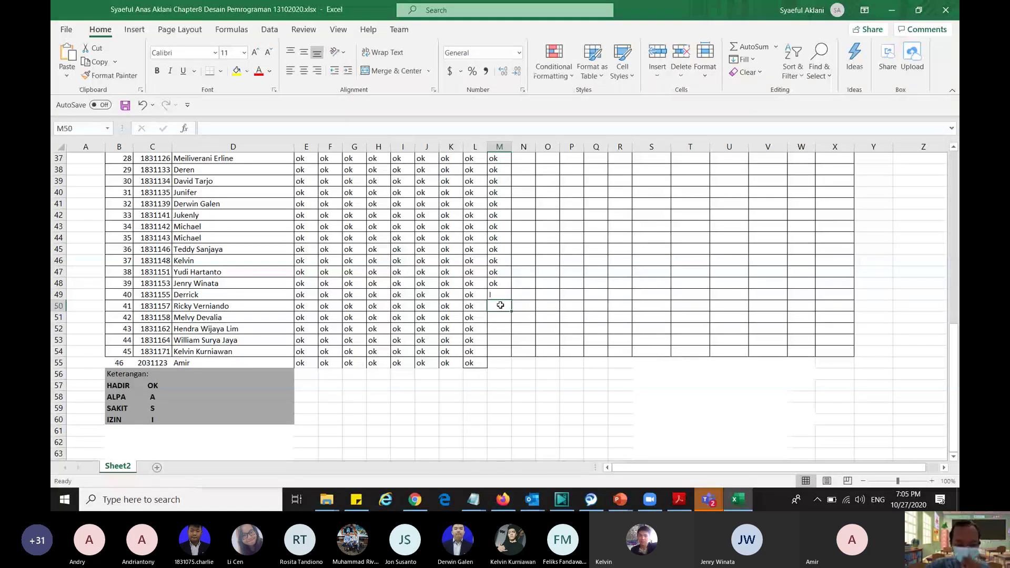
Fill in meeting 9 with "ok" for students 41 and 42 in M50 and M51, and "I" for student 43 in M52
{"action": "type", "text": "ok"}
{"action": "left_click", "coordinate": [496, 318]}
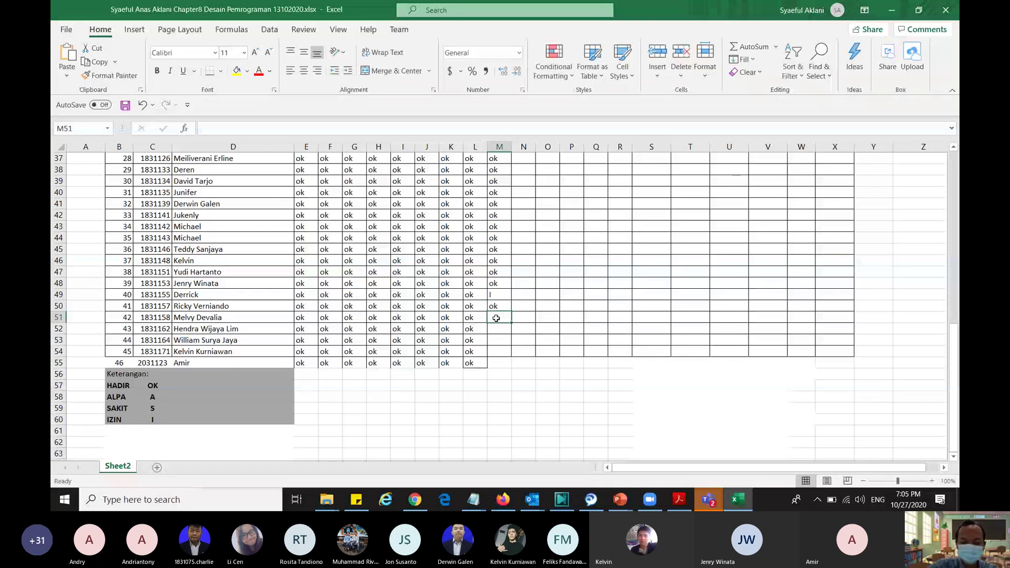
{"action": "type", "text": "ok"}
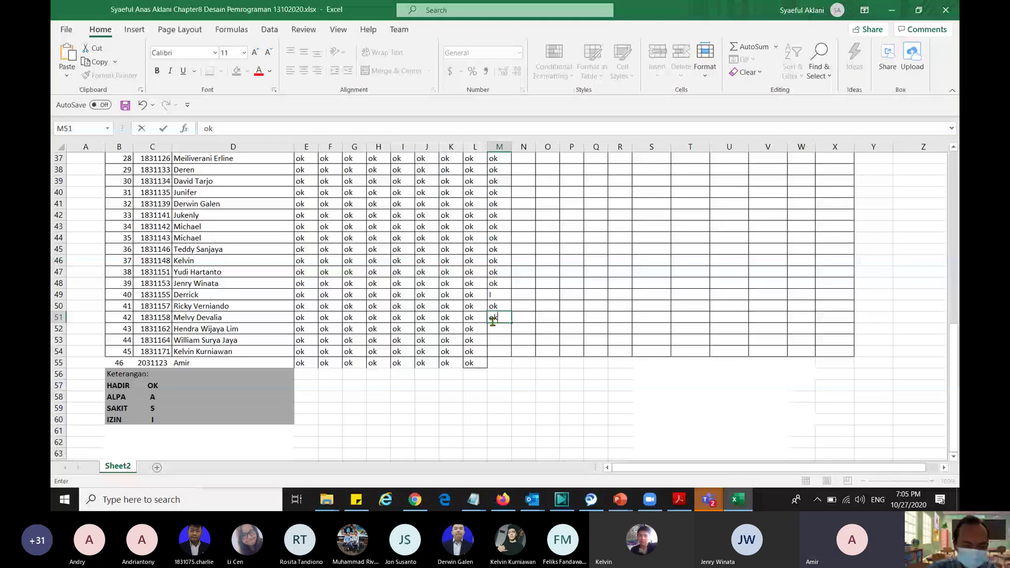
{"action": "left_click", "coordinate": [498, 330]}
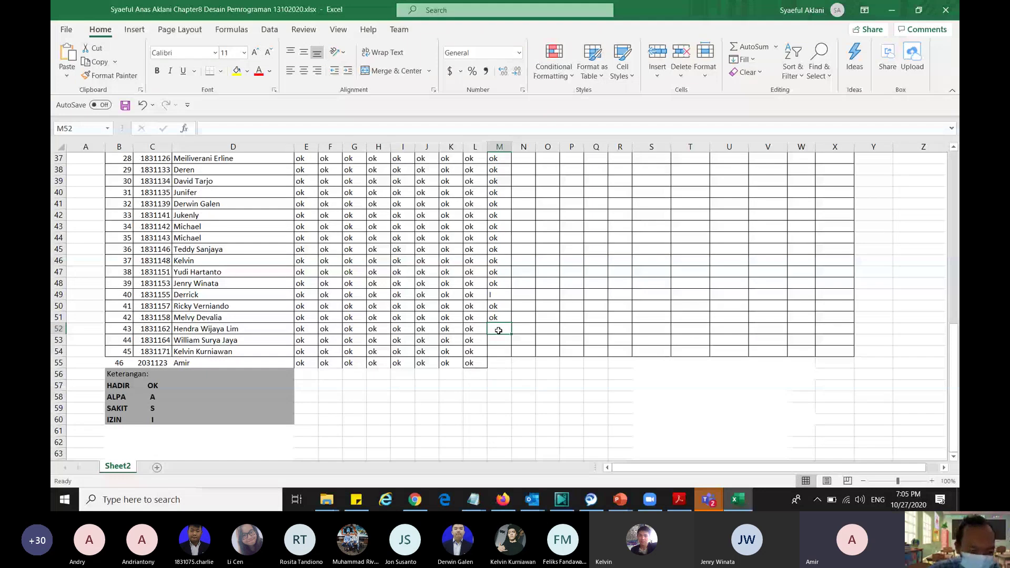
{"action": "type", "text": "I"}
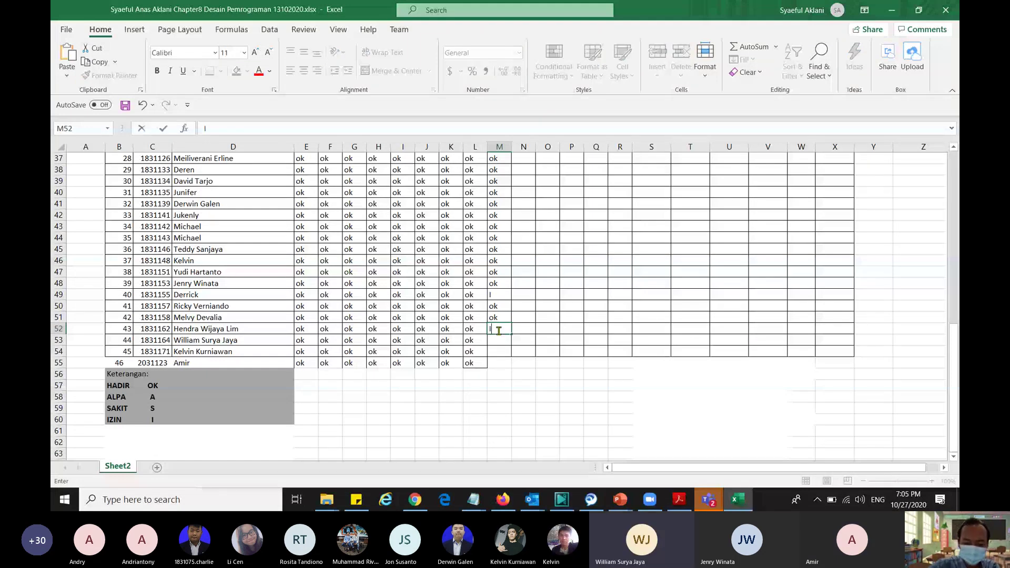
{"action": "key", "text": "Return"}
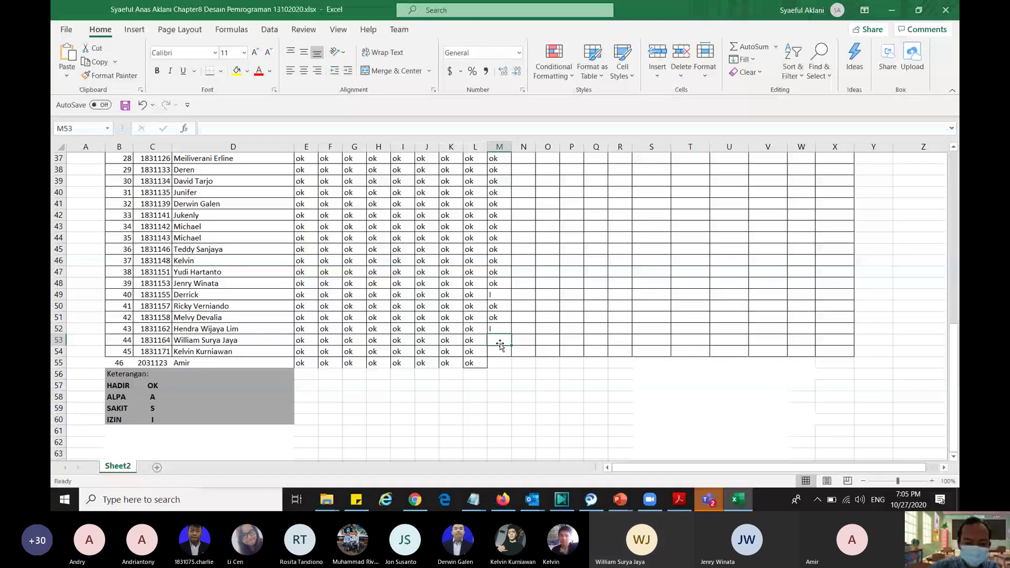
Enter "ok" under meeting 9 for students 44 to 46 in cells M53 to M55
{"action": "type", "text": "ok"}
{"action": "key", "text": "Return"}
{"action": "type", "text": "ok"}
{"action": "key", "text": "Return"}
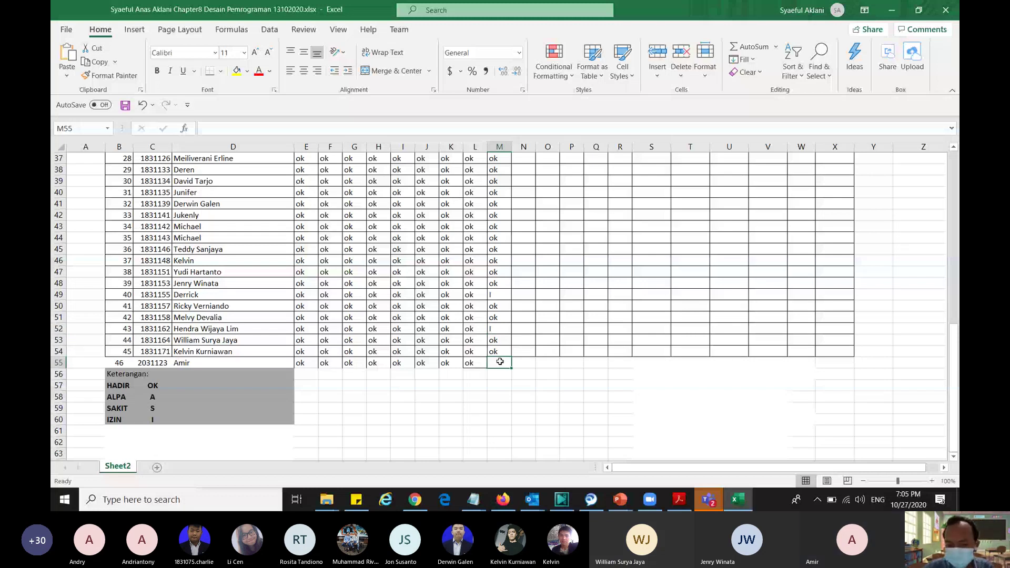
{"action": "type", "text": "ok"}
{"action": "left_click", "coordinate": [598, 225]}
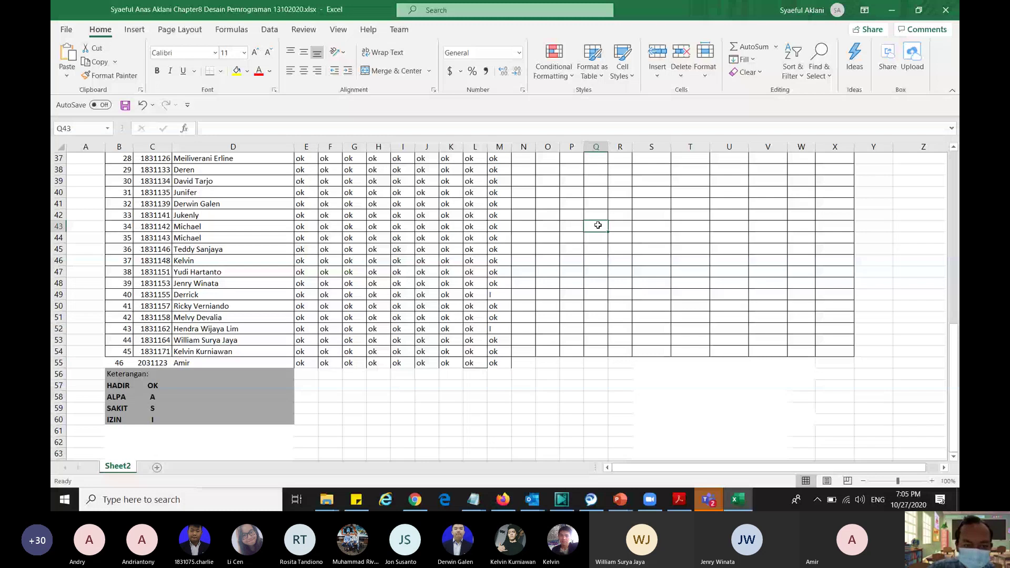
Fill in the skipped meeting 9 attendance of student 22 with "ok" in cell M31
{"action": "scroll", "coordinate": [598, 225], "scroll_direction": "up", "scroll_amount": 4}
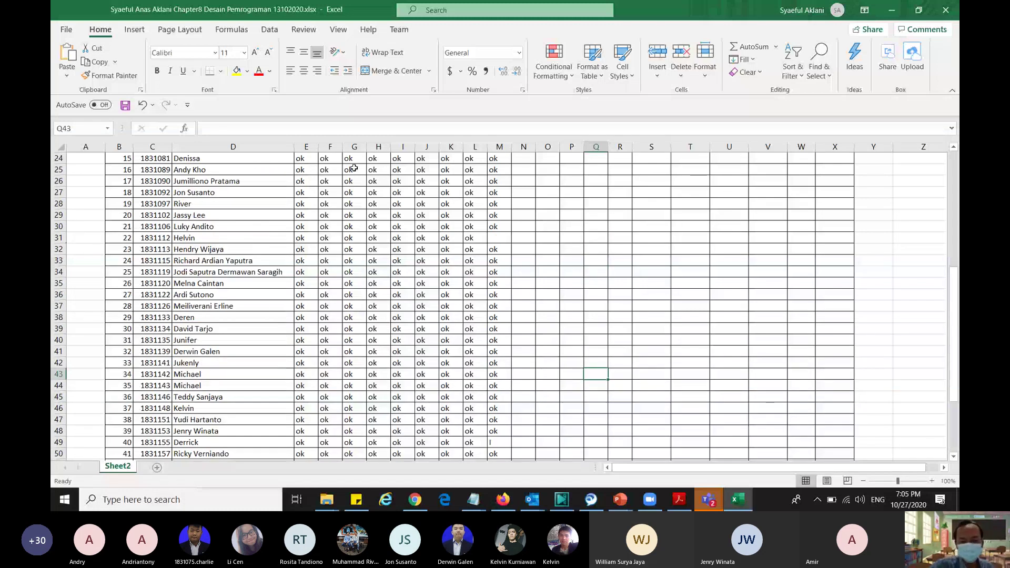
{"action": "scroll", "coordinate": [342, 221], "scroll_direction": "up", "scroll_amount": 3}
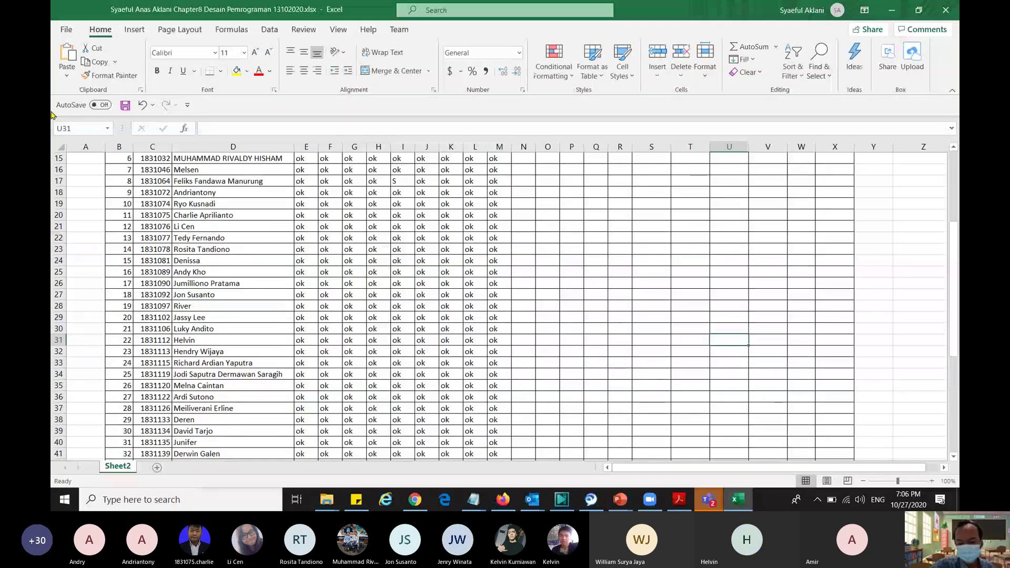
Open the workbook's file management view and switch to the Microsoft Teams meeting window
{"action": "left_click", "coordinate": [67, 29]}
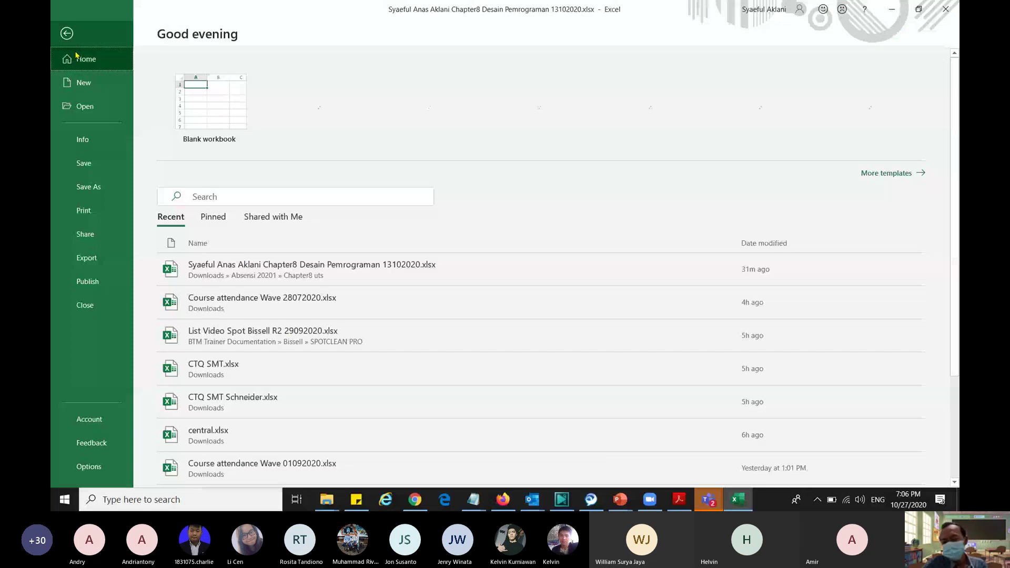
{"action": "key", "text": "alt+Tab"}
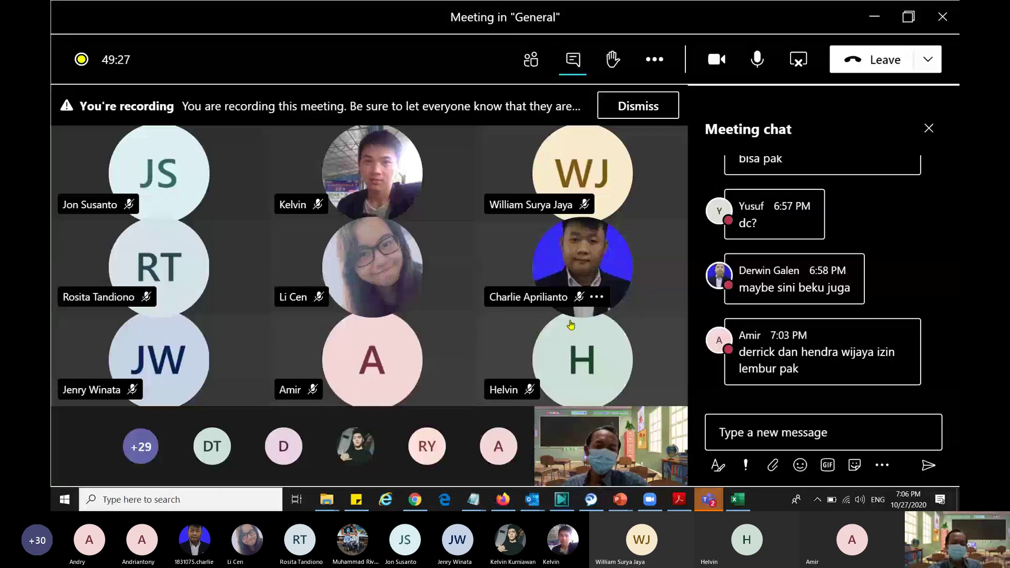